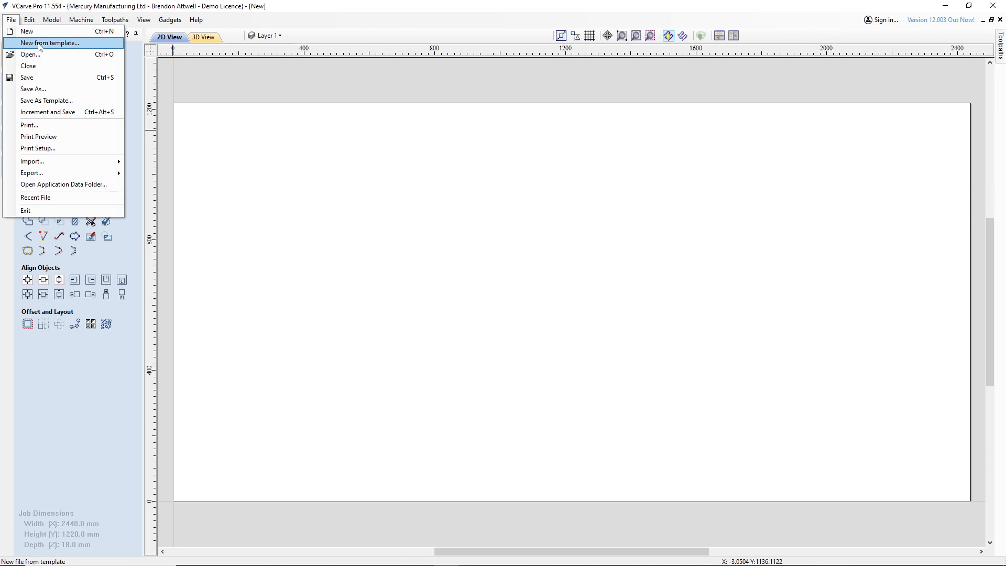
# - Create a new job 2440 mm wide and 1220 mm high with the XY datum at the lower-left corner, discarding the unsaved changes
pyautogui.click(42, 32)
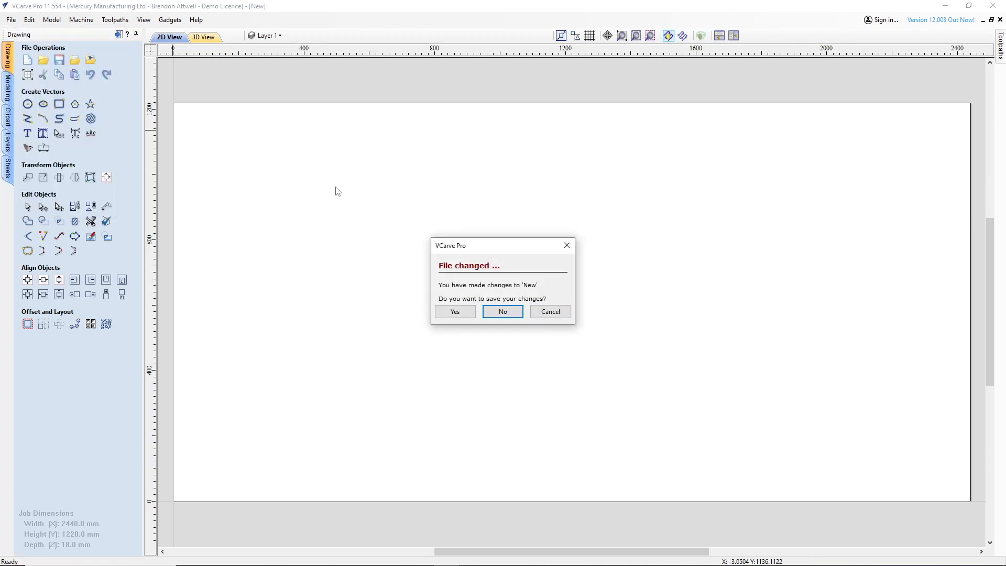
pyautogui.click(493, 315)
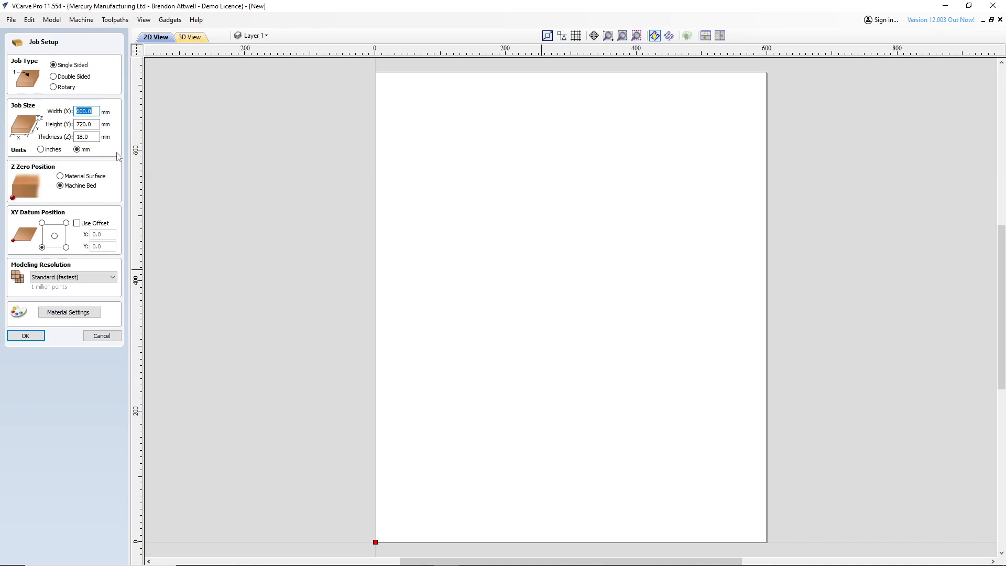
pyautogui.write('2440')
pyautogui.click(96, 125)
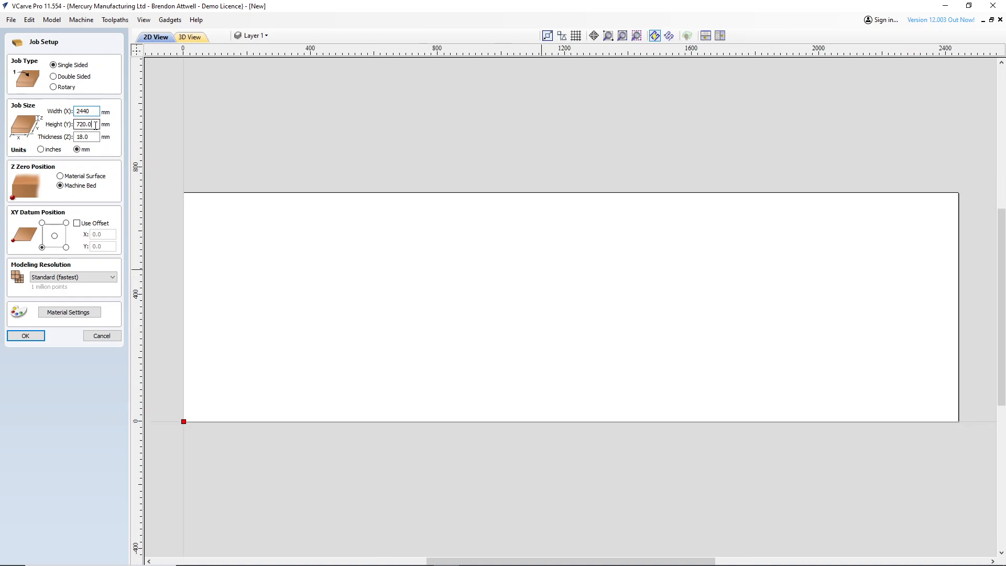
pyautogui.press('BackSpace')
pyautogui.press('BackSpace')
pyautogui.press('BackSpace')
pyautogui.press('BackSpace')
pyautogui.write('1220')
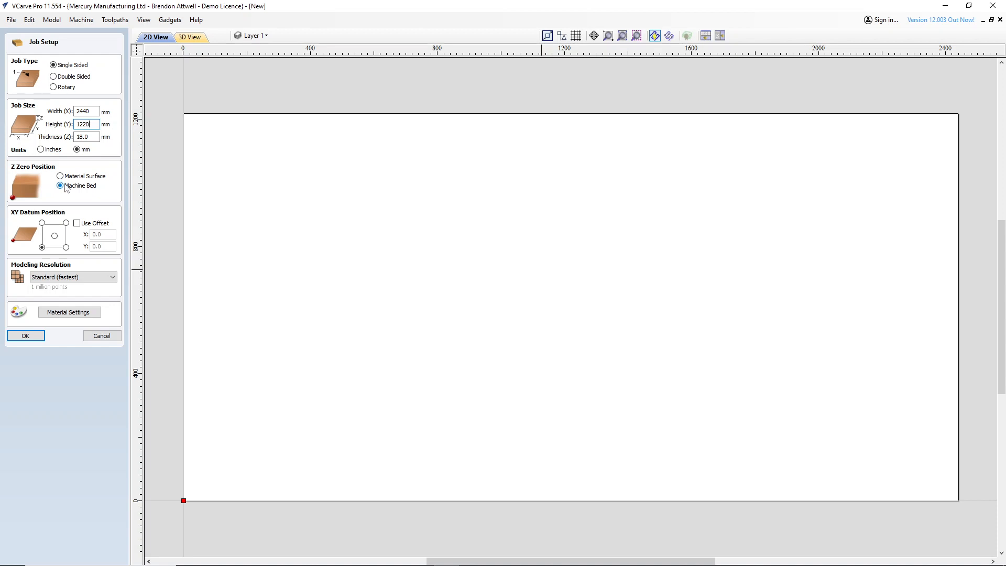
pyautogui.click(43, 247)
pyautogui.click(31, 339)
pyautogui.click(32, 338)
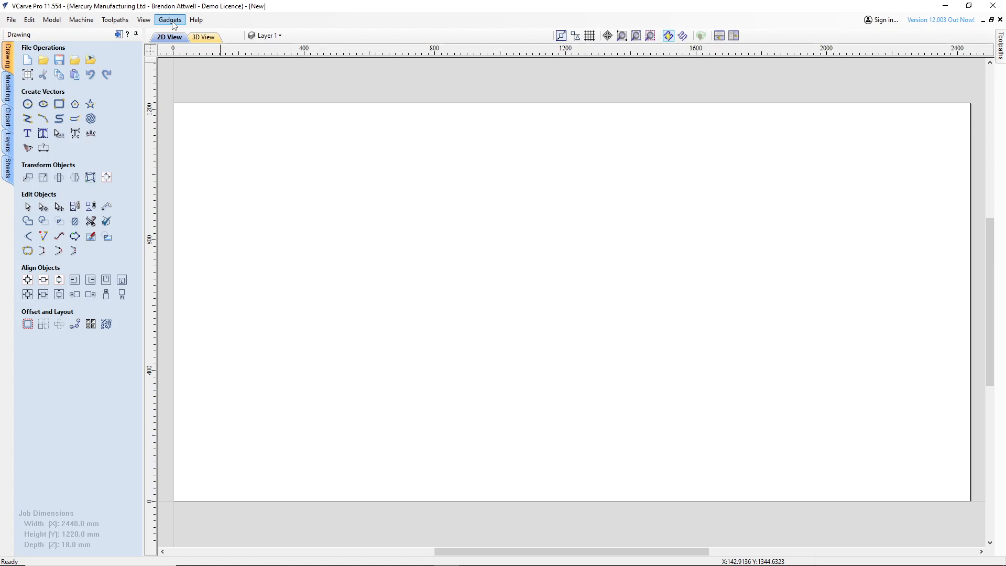
pyautogui.click(11, 21)
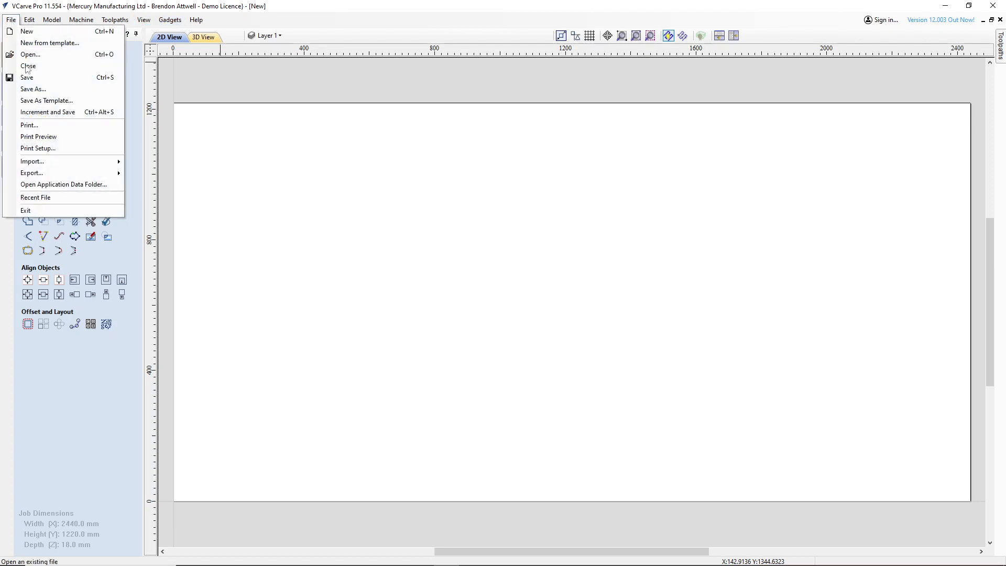
pyautogui.moveTo(56, 163)
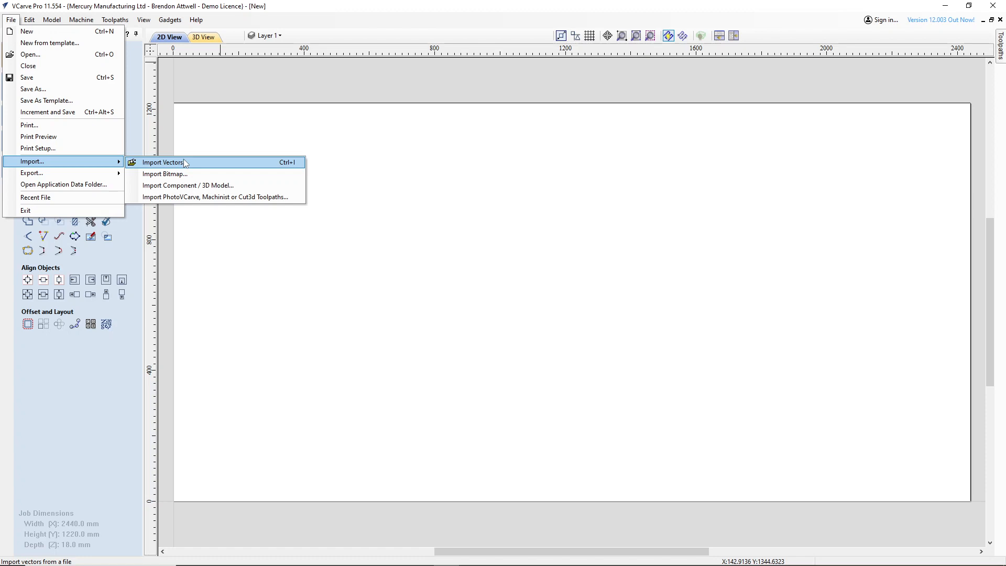
pyautogui.click(170, 39)
# - Start the DXF Batch Processor gadget and choose the Generic_0181_Gr_18_00_mm folder inside Desktop\GCODE as the directory to process
pyautogui.click(176, 22)
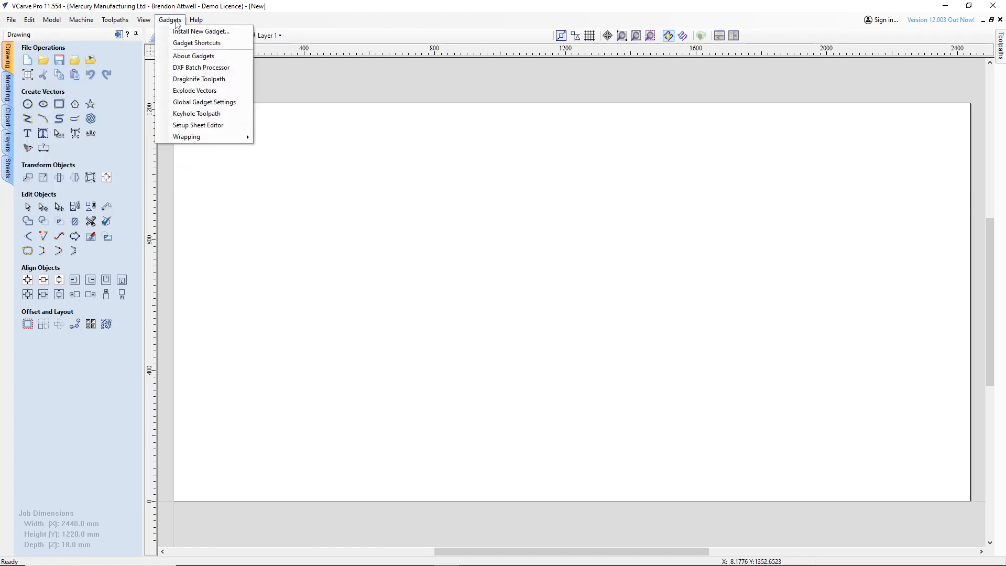
pyautogui.click(191, 68)
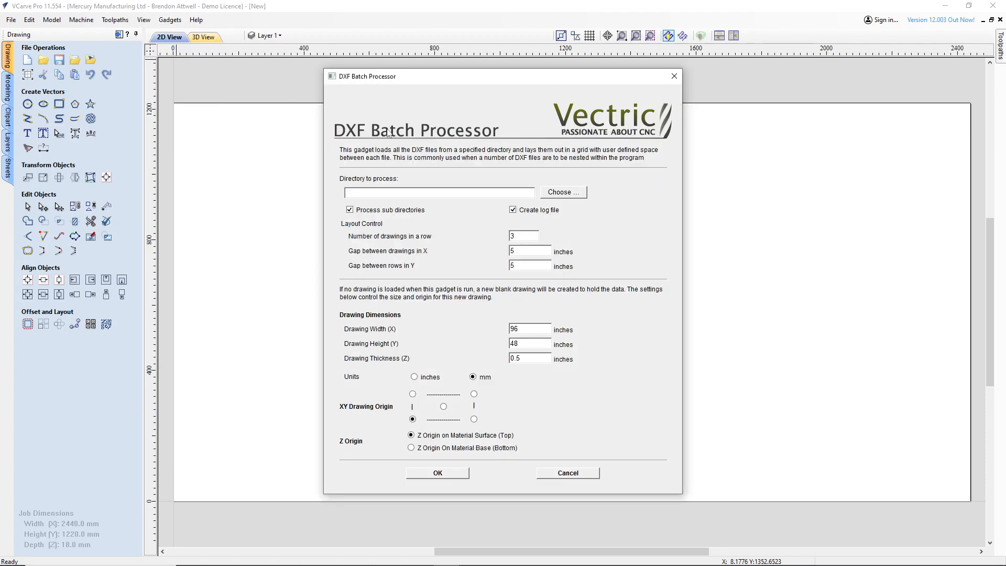
pyautogui.click(568, 193)
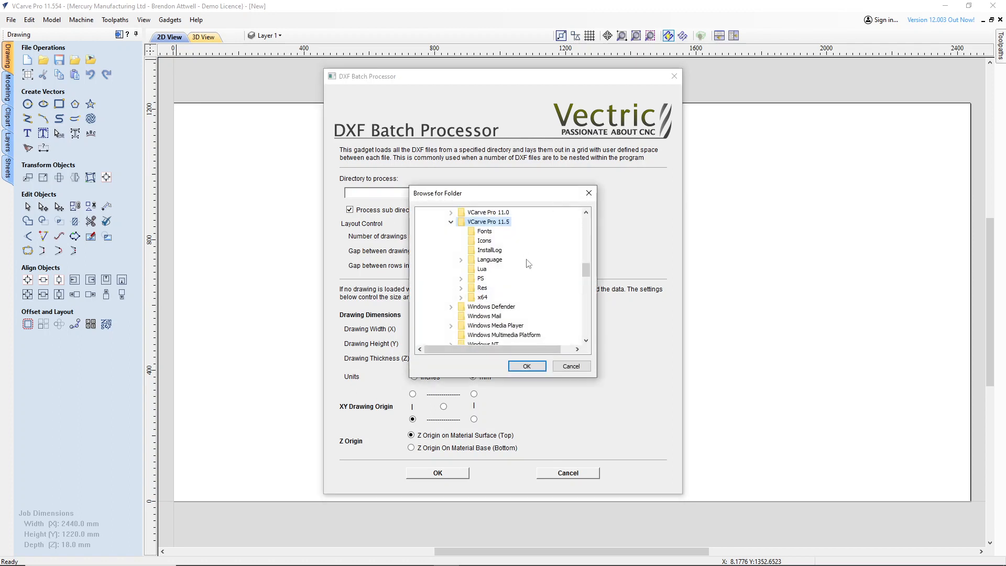
pyautogui.scroll(15, 528, 262)
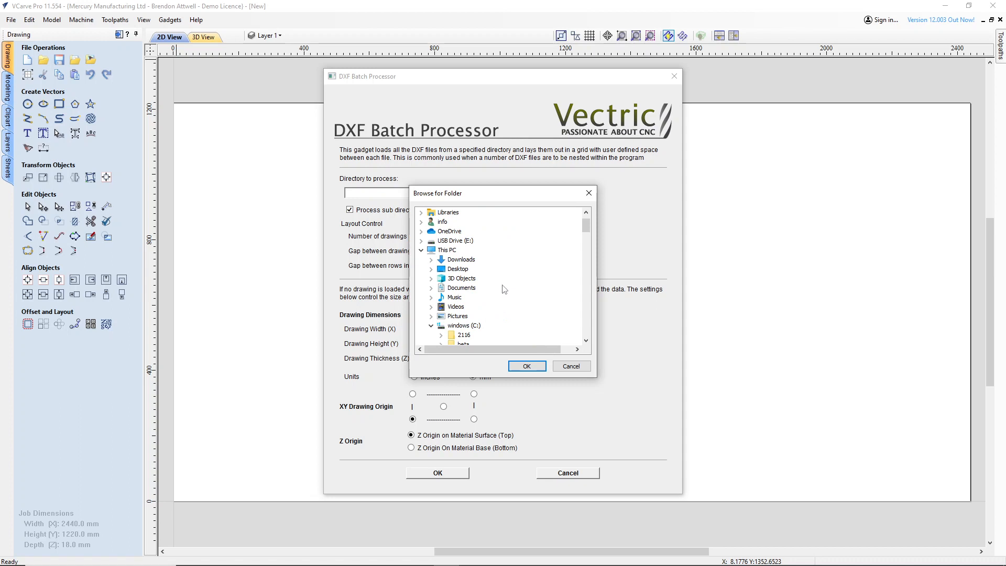
pyautogui.click(459, 269)
pyautogui.doubleClick(459, 270)
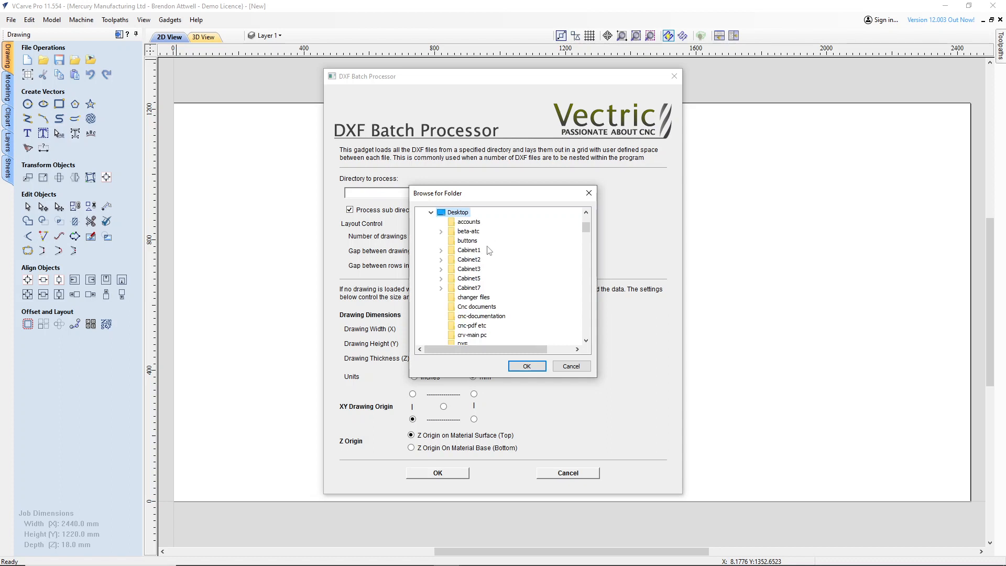
pyautogui.scroll(-2, 487, 262)
pyautogui.scroll(-2, 498, 297)
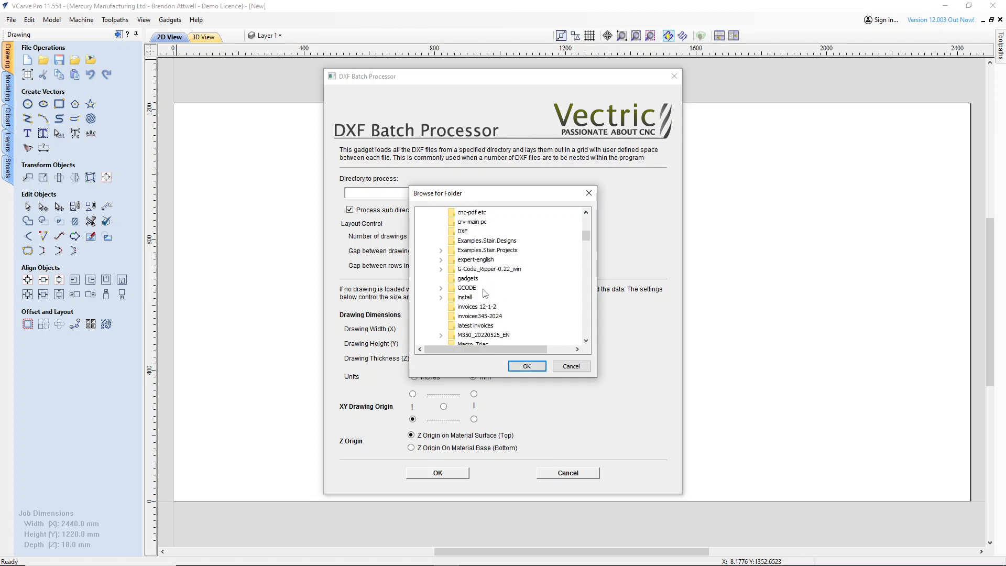
pyautogui.doubleClick(472, 288)
pyautogui.click(485, 298)
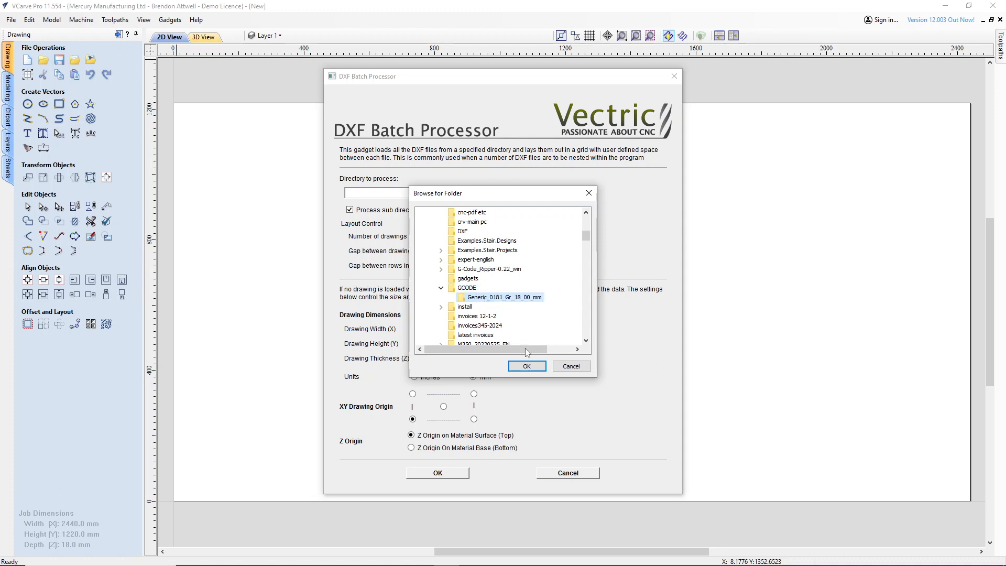
pyautogui.click(529, 366)
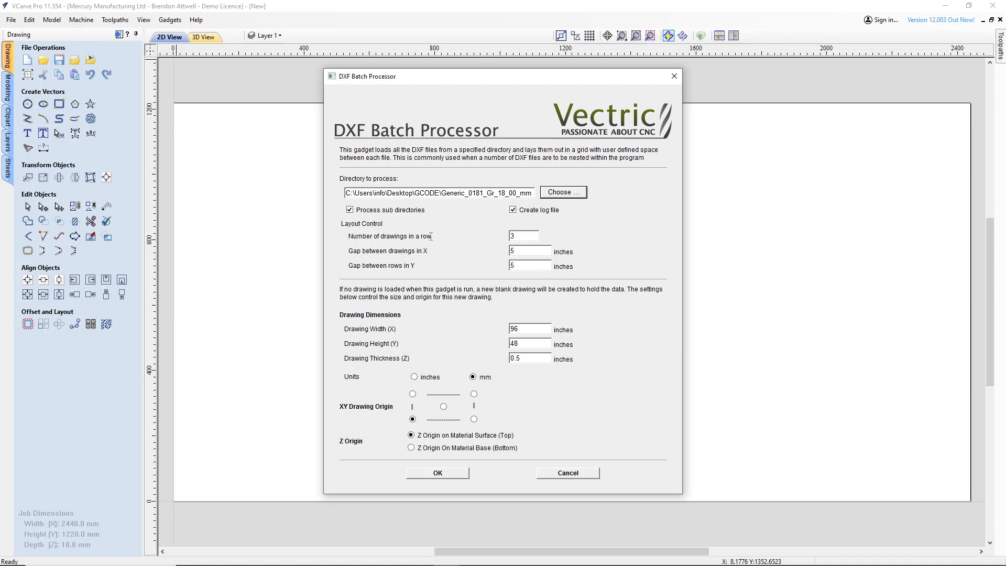
# - Adjust the drawings per row and row gap, set the X gap between drawings to 10, and import the folder's DXF files
pyautogui.click(525, 238)
pyautogui.press('BackSpace')
pyautogui.click(525, 251)
pyautogui.write('10')
pyautogui.click(521, 264)
pyautogui.write('1')
pyautogui.click(438, 473)
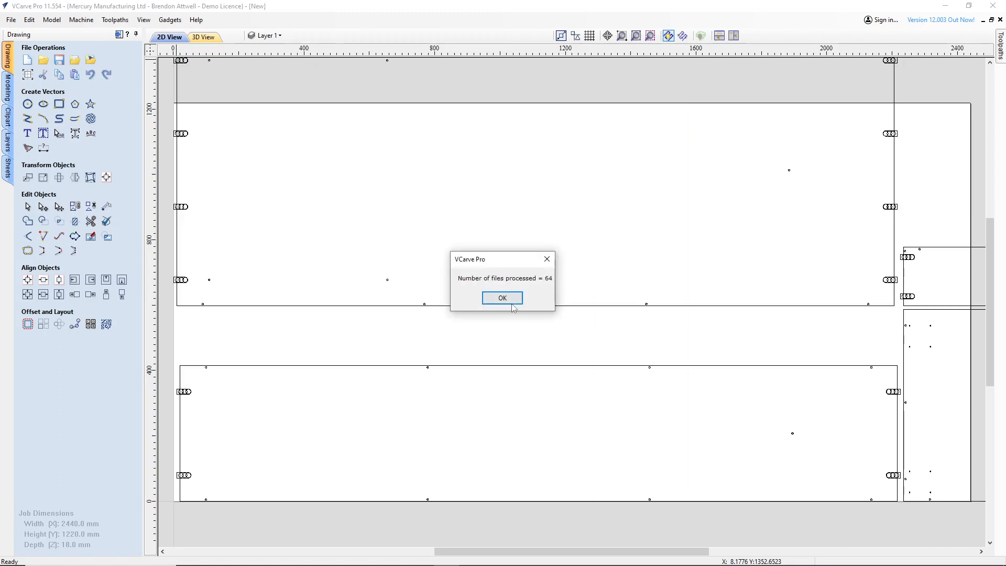
pyautogui.click(502, 297)
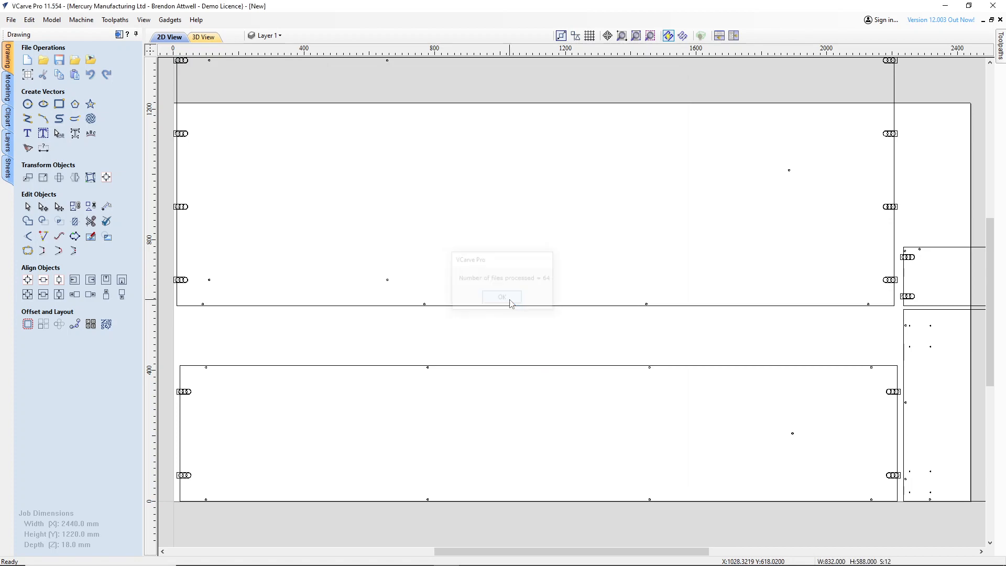
# - Nest all the imported parts onto sheets with a 10 mm border gap
pyautogui.scroll(-3, 528, 328)
pyautogui.scroll(-5, 528, 330)
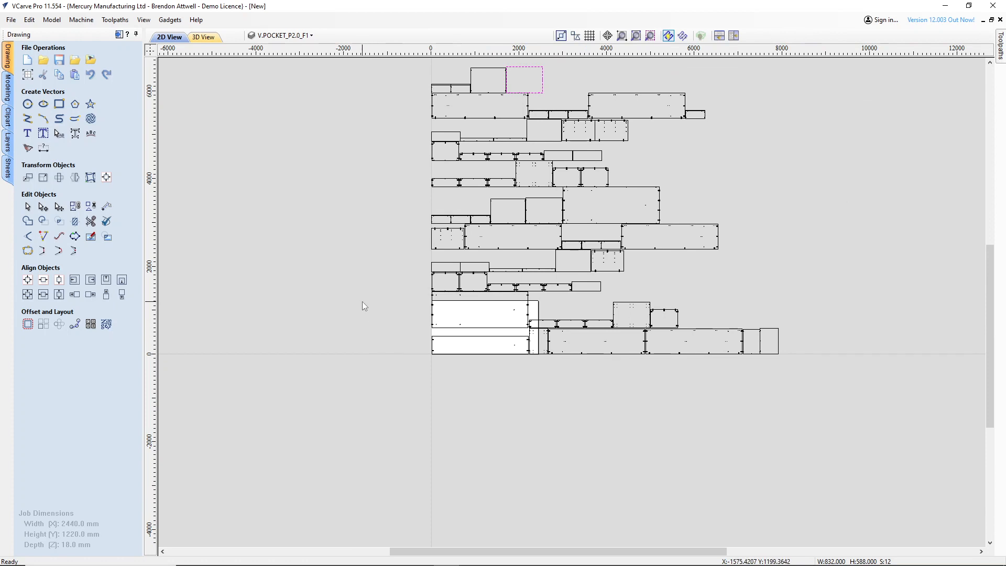
pyautogui.scroll(-1, 327, 259)
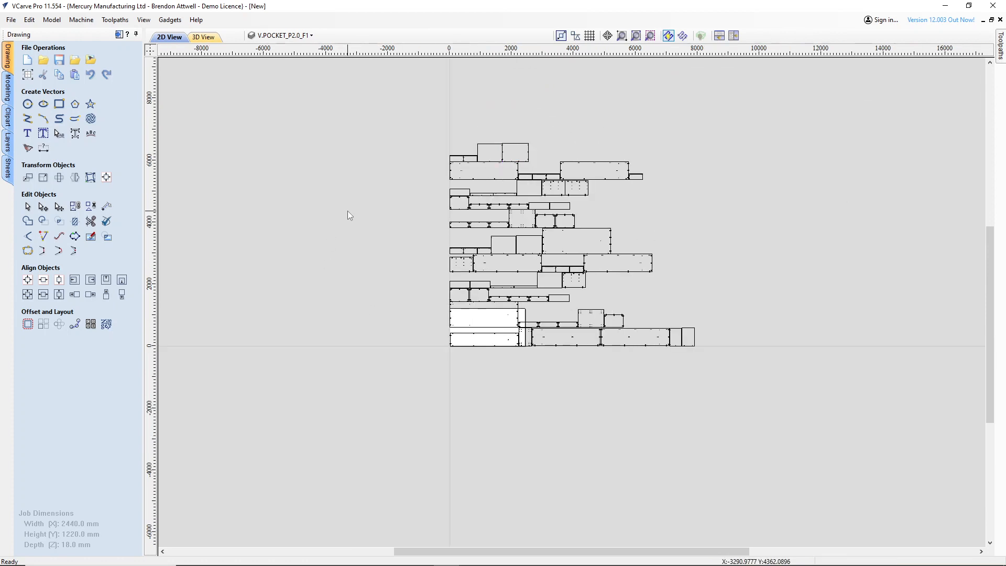
pyautogui.moveTo(403, 118); pyautogui.dragTo(744, 376)
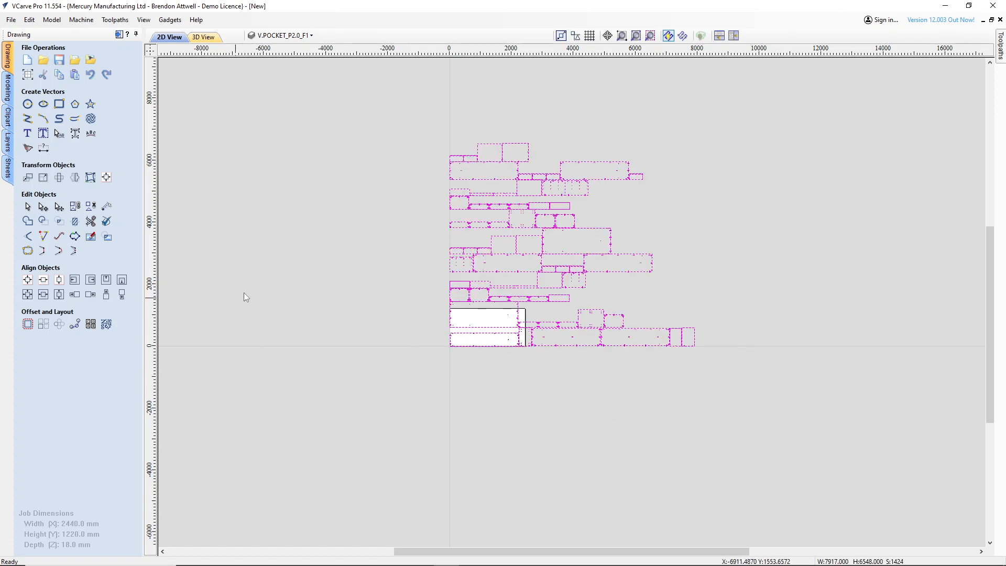
pyautogui.click(106, 324)
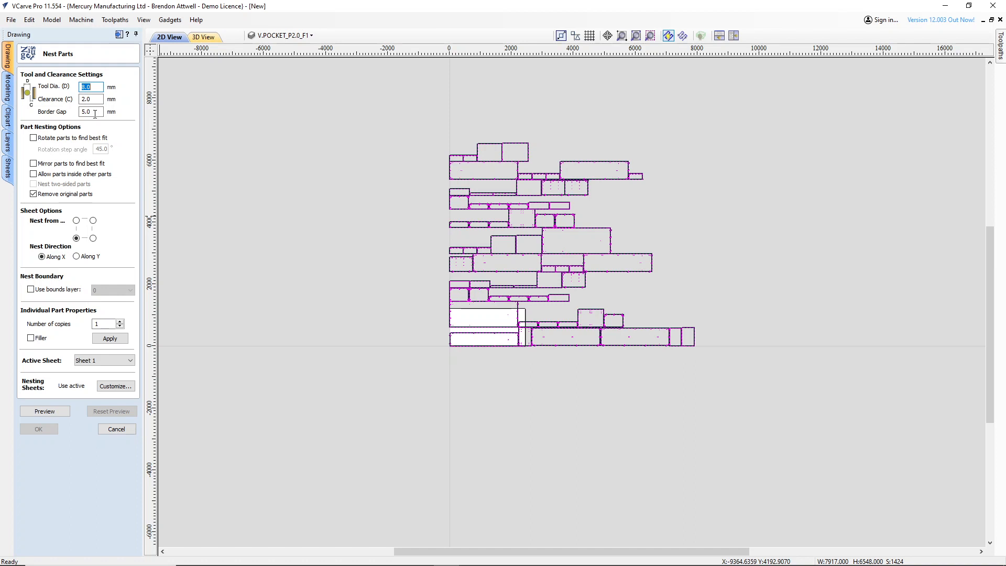
pyautogui.click(95, 112)
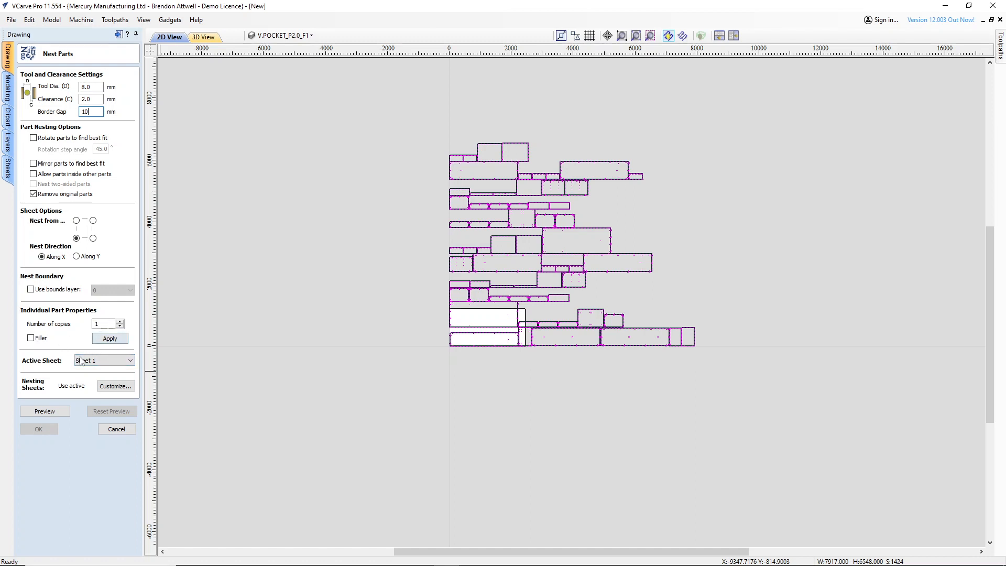
pyautogui.click(51, 413)
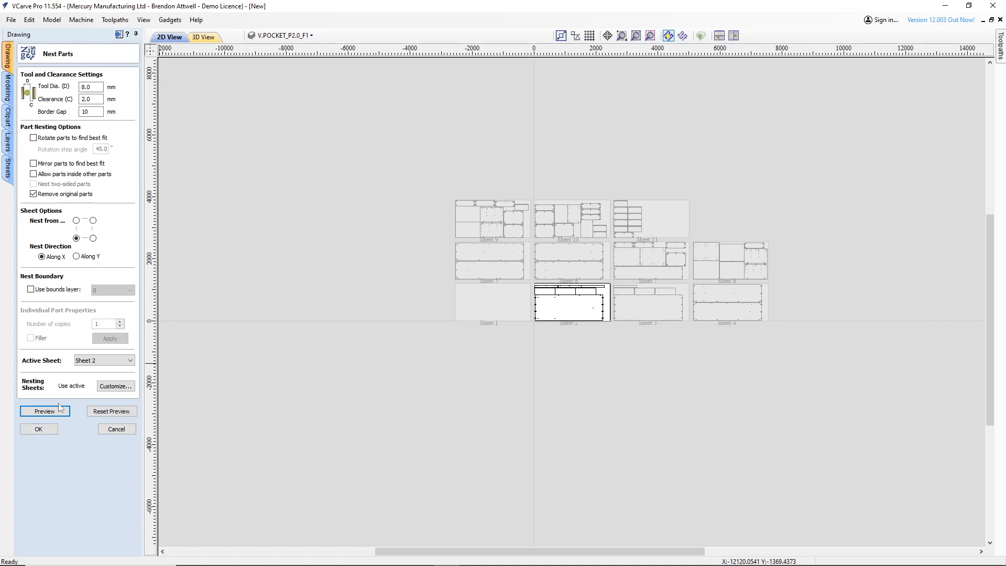
pyautogui.scroll(2, 474, 335)
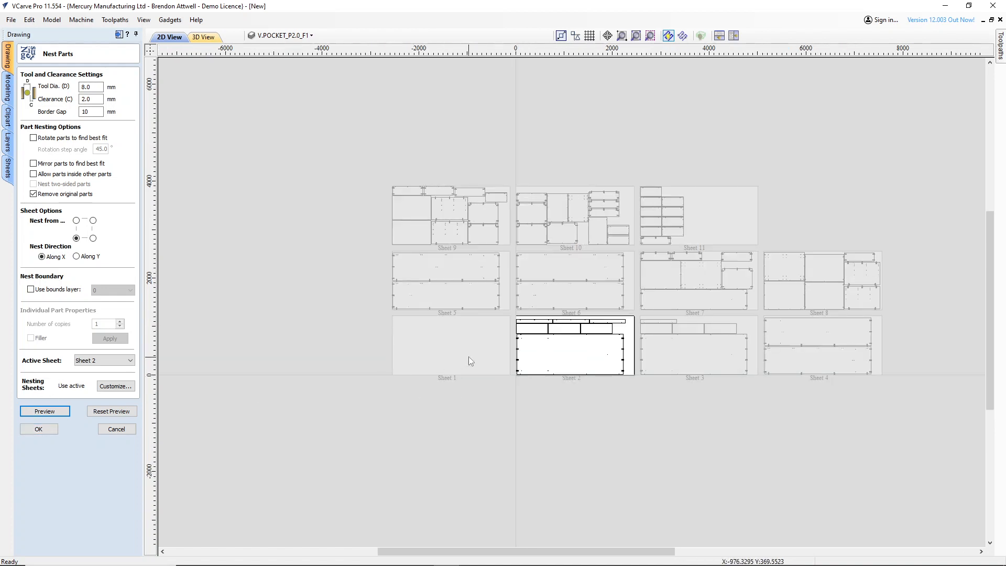
pyautogui.scroll(1, 468, 356)
pyautogui.scroll(-1, 263, 284)
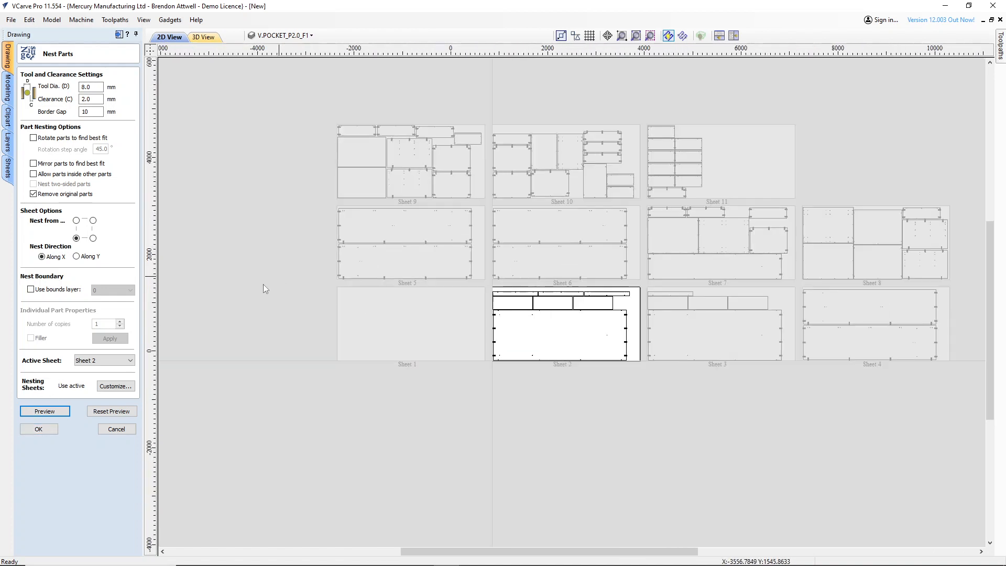
pyautogui.scroll(-1, 263, 287)
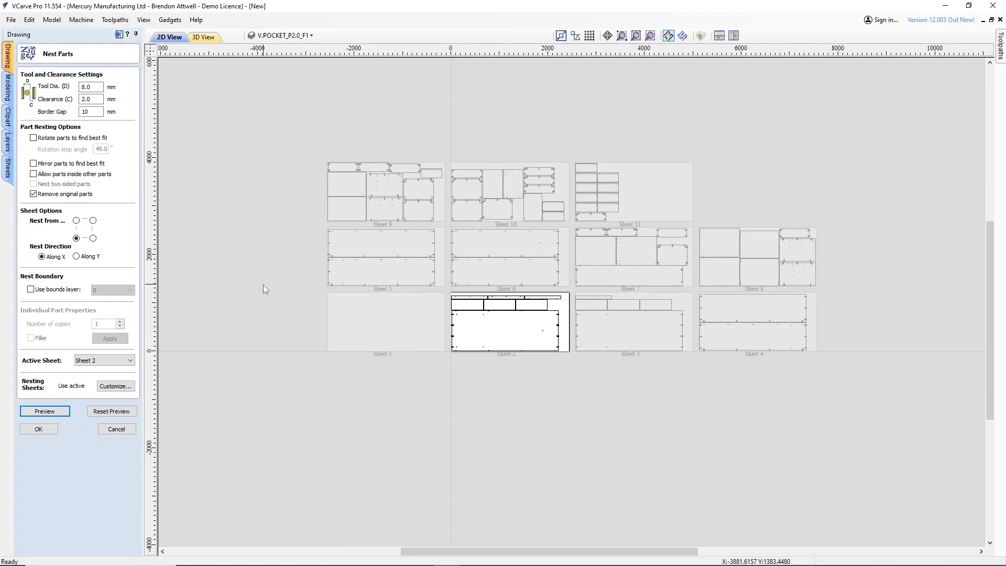
pyautogui.click(41, 433)
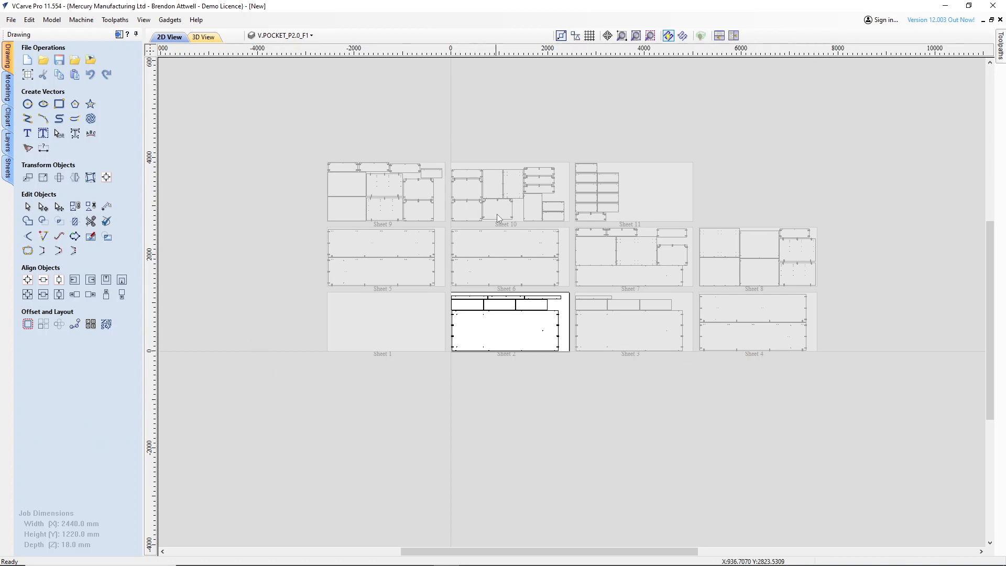
# - Examine the layer list for the names of the imported drill, pocket and outline layers
pyautogui.click(321, 37)
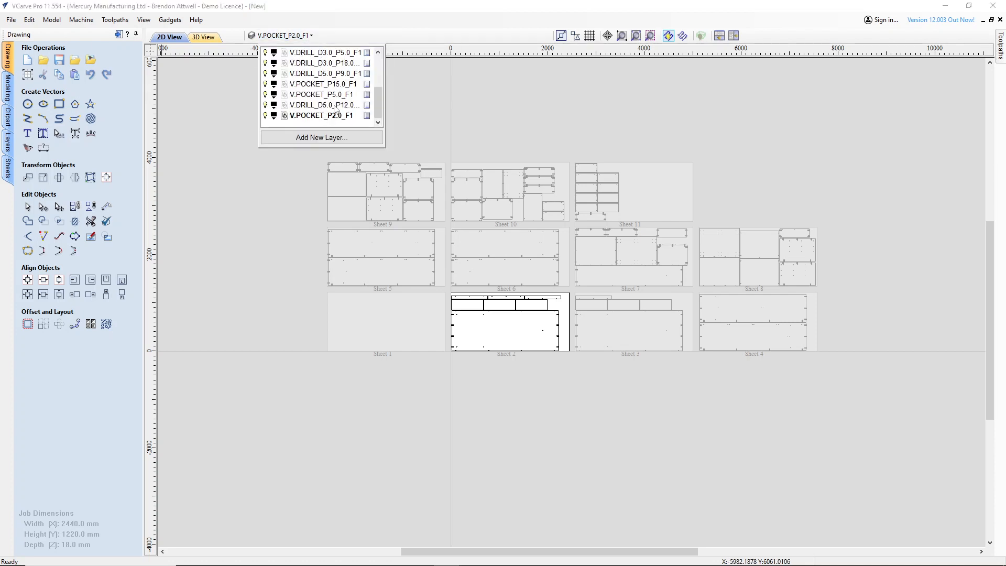
pyautogui.moveTo(378, 107); pyautogui.dragTo(381, 70)
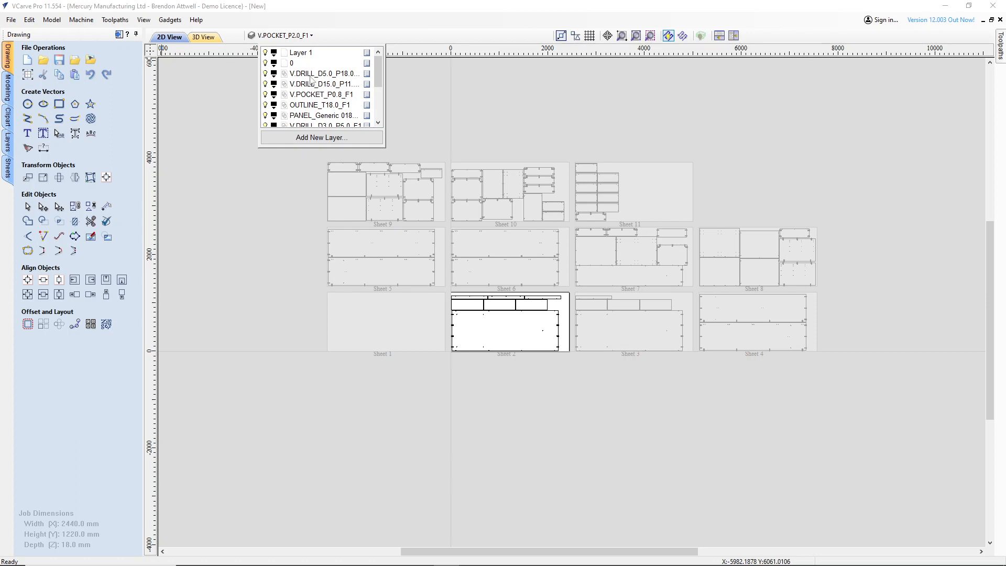
pyautogui.moveTo(378, 72)
pyautogui.mouseDown()
pyautogui.moveTo(386, 110)
pyautogui.moveTo(379, 71)
pyautogui.mouseUp()
pyautogui.click(518, 116)
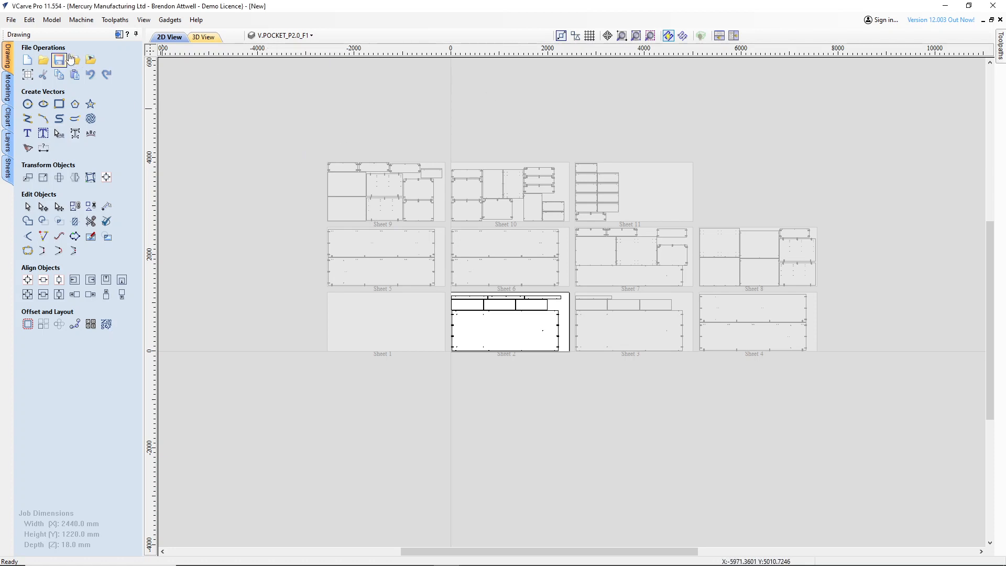
# - Load the mercury-import.ToolpathTemplate toolpath template from the GCODE folder and apply it to all the sheets
pyautogui.click(120, 36)
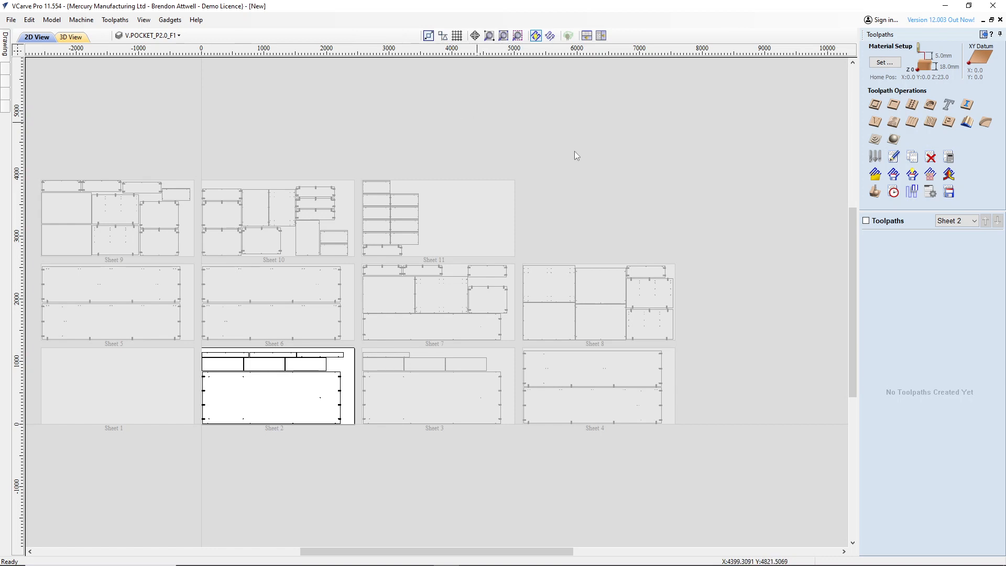
pyautogui.click(875, 176)
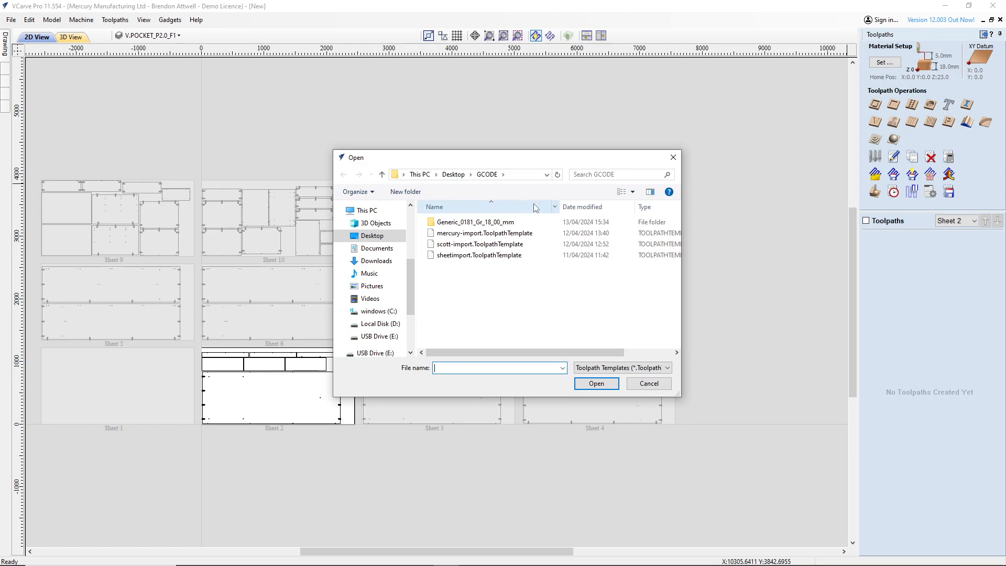
pyautogui.click(499, 234)
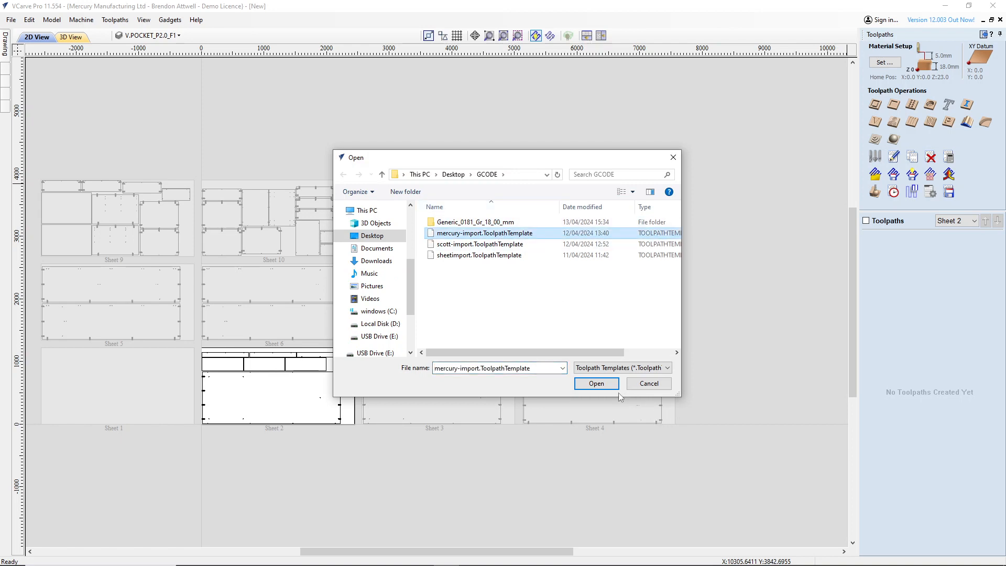
pyautogui.click(592, 384)
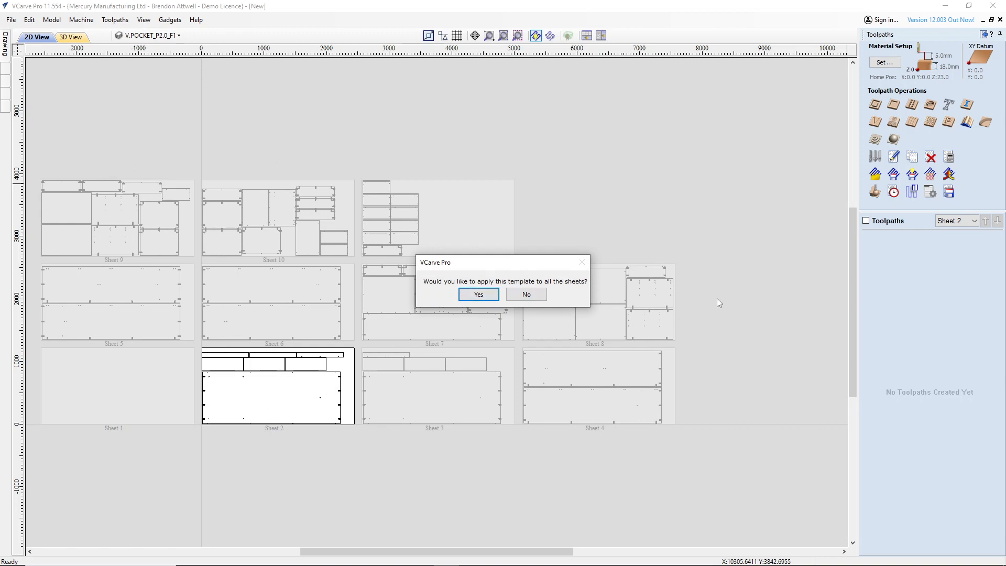
pyautogui.click(479, 293)
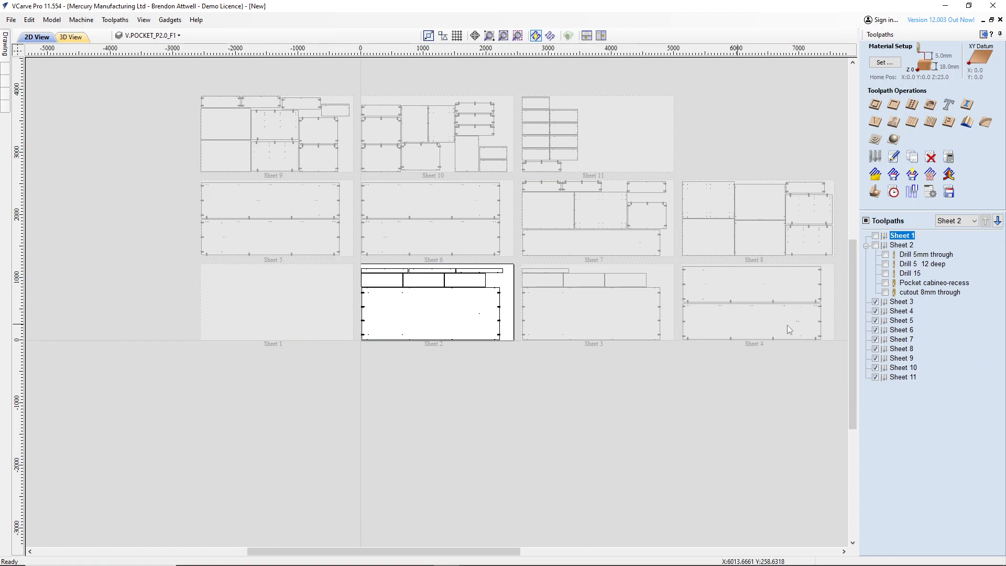
# - Make Sheet 10 the active sheet
pyautogui.click(904, 367)
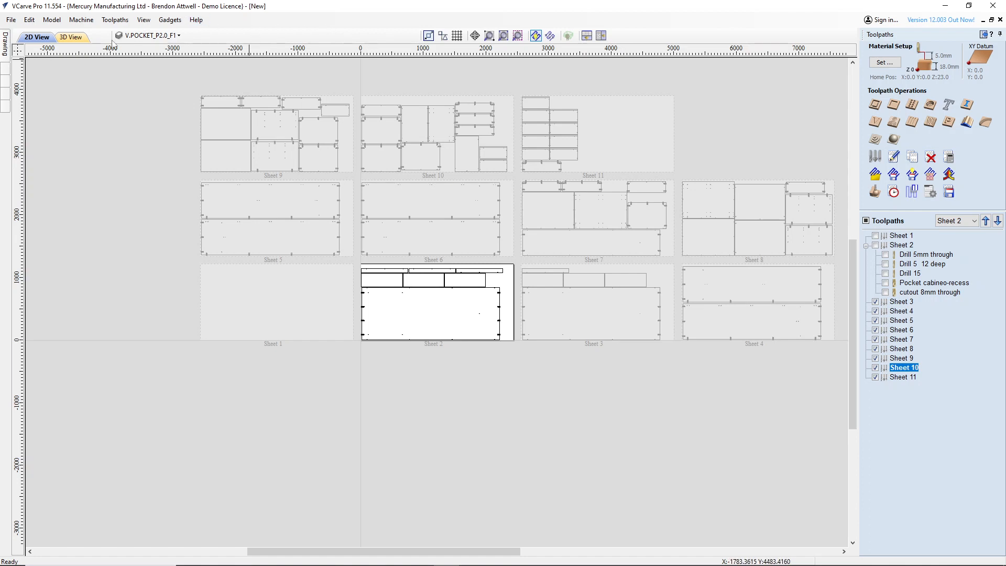
pyautogui.moveTo(7, 74)
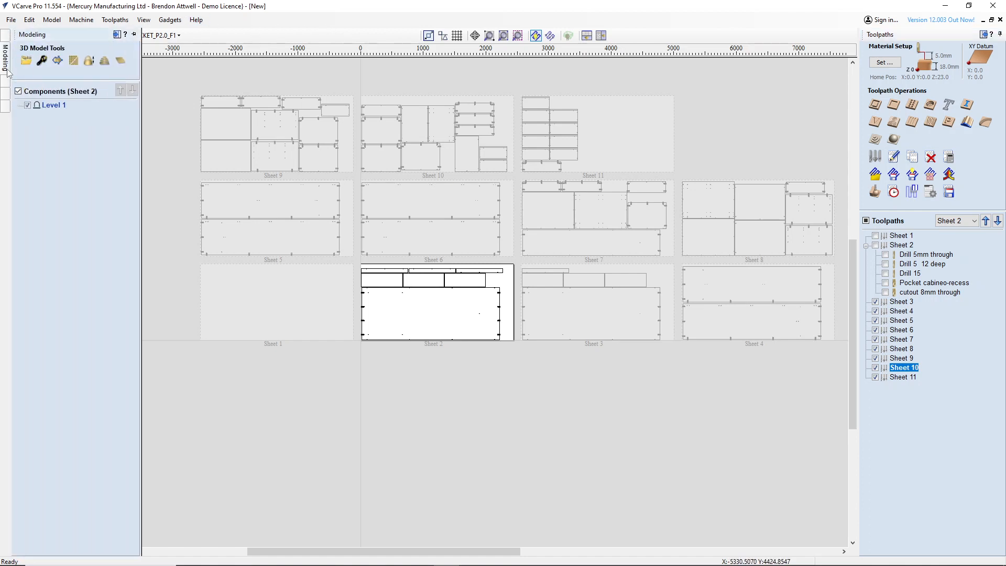
pyautogui.moveTo(5, 37)
pyautogui.moveTo(5, 94)
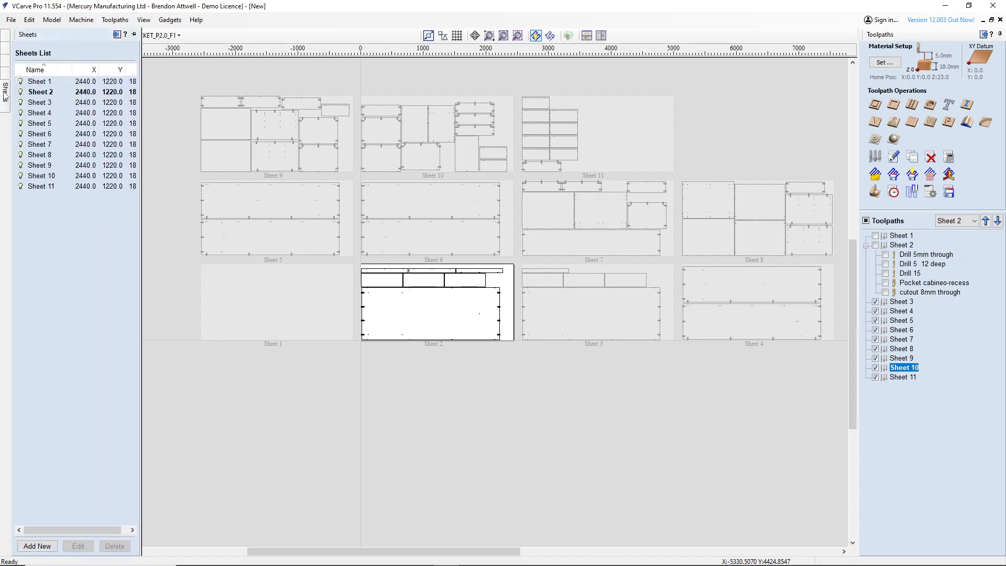
pyautogui.click(50, 178)
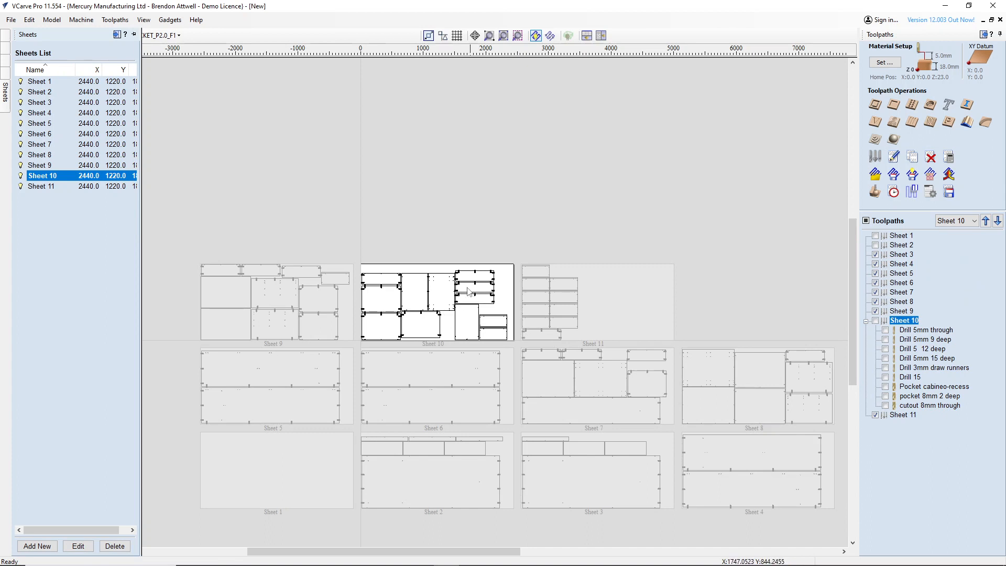
# - Open the toolpath preview for Sheet 10 in isometric view, reduce the simulation speed and turn off drawing of the tool
pyautogui.click(873, 192)
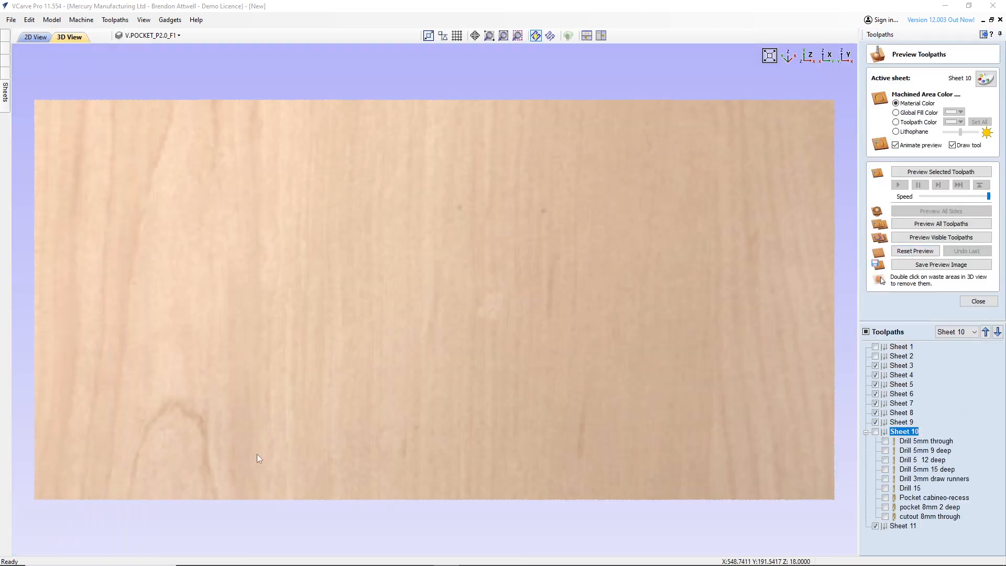
pyautogui.click(788, 60)
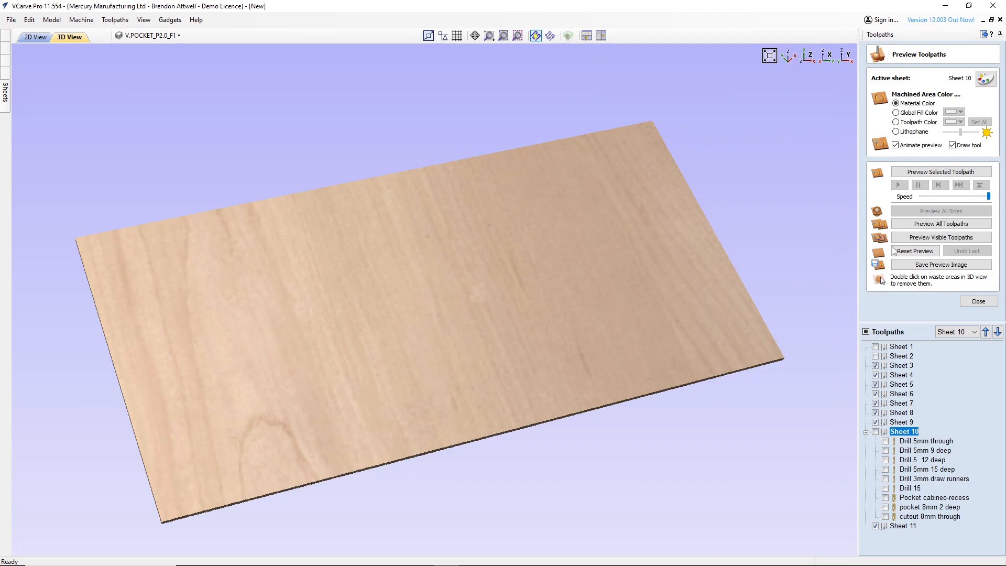
pyautogui.click(978, 198)
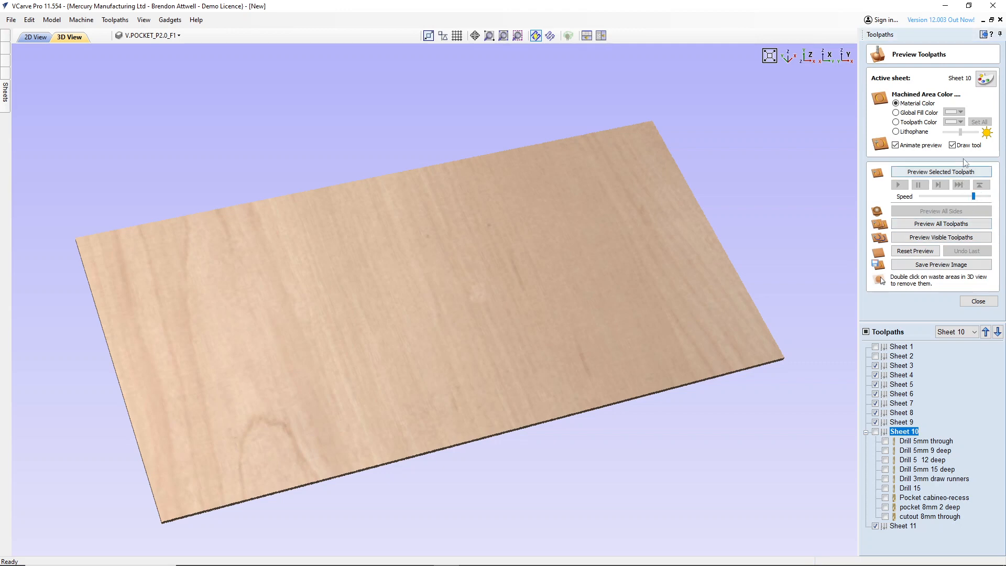
pyautogui.click(971, 200)
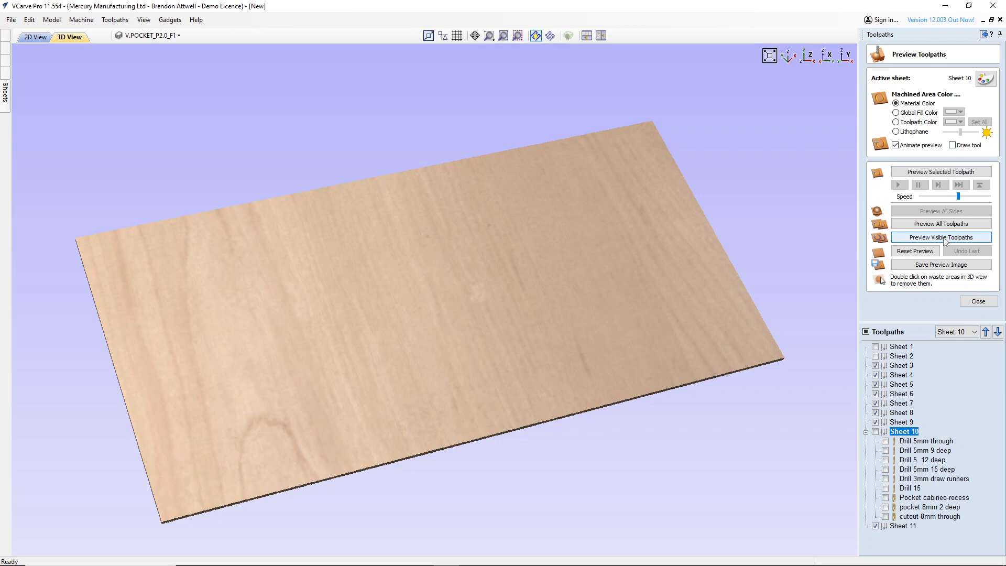
# - Show all of Sheet 10's toolpaths, simulate them all and remove the waste areas from the previewed sheet
pyautogui.click(945, 239)
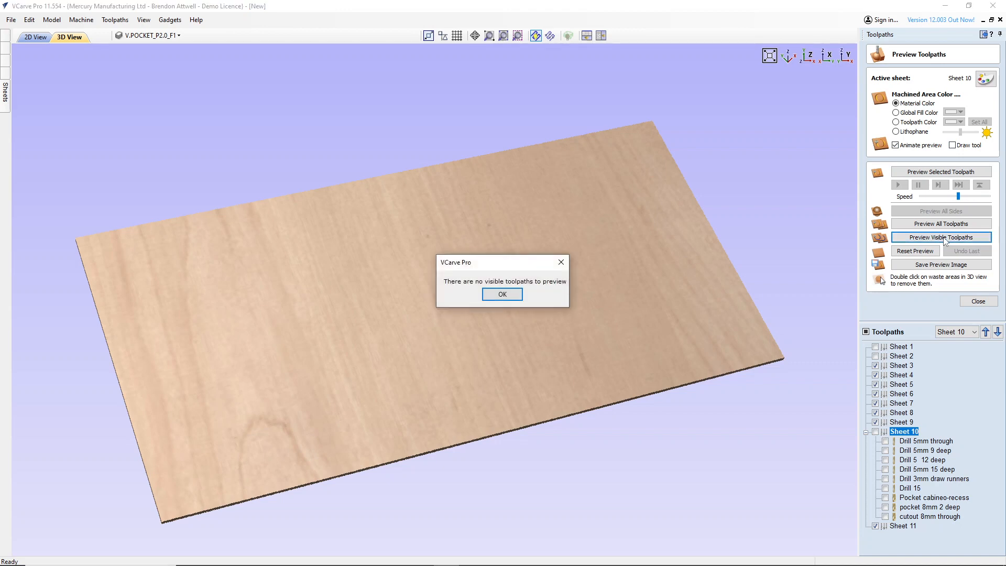
pyautogui.click(506, 295)
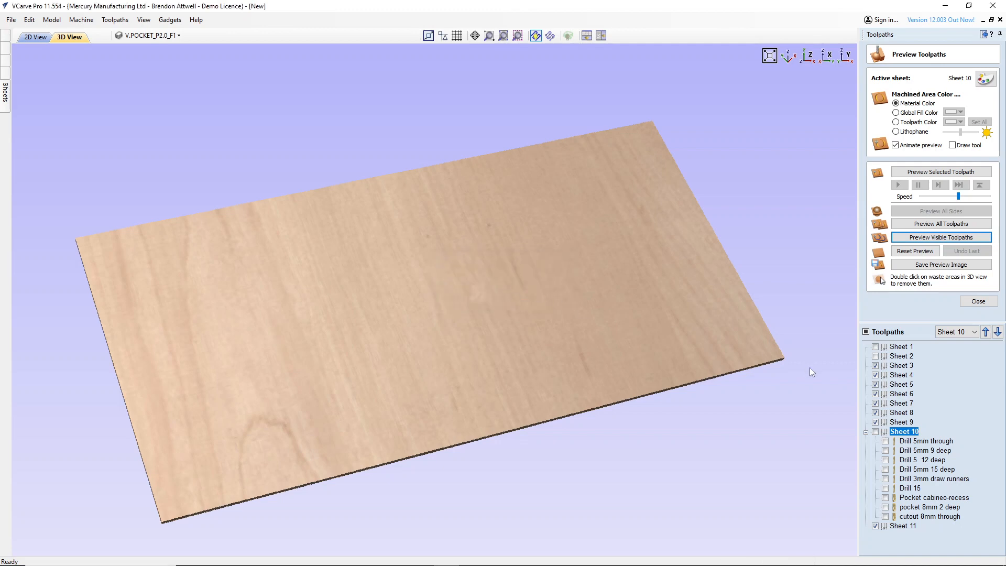
pyautogui.click(875, 432)
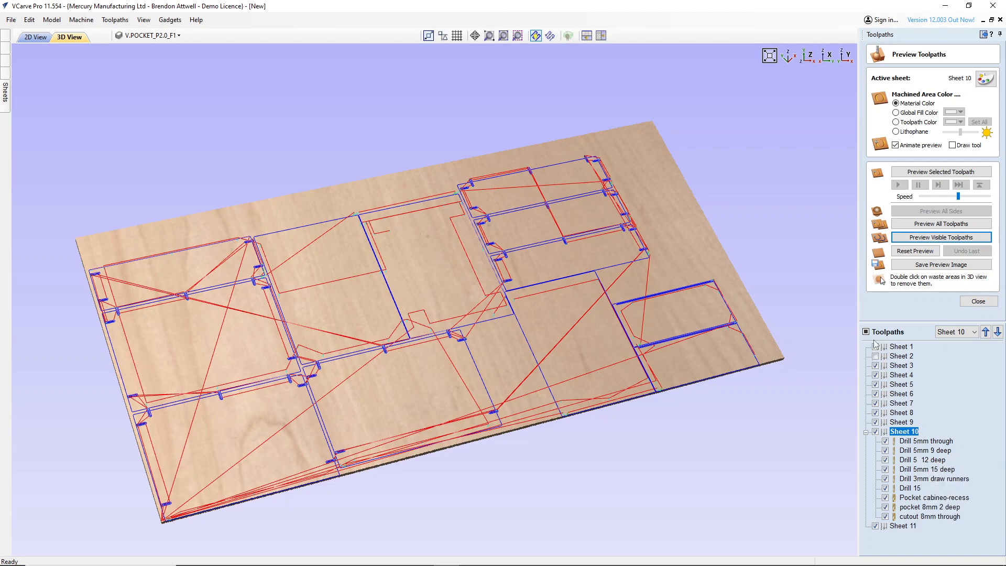
pyautogui.click(942, 223)
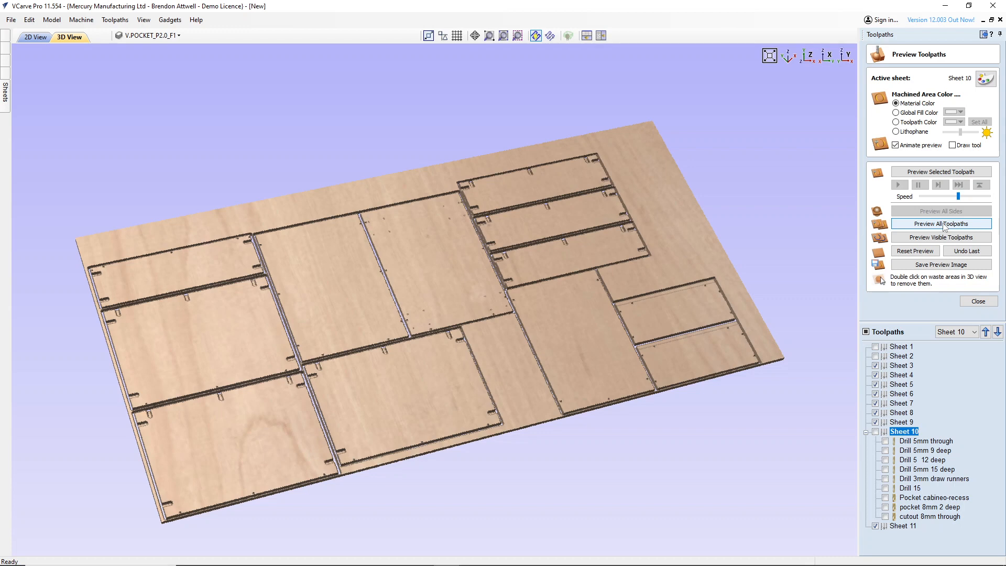
pyautogui.click(943, 224)
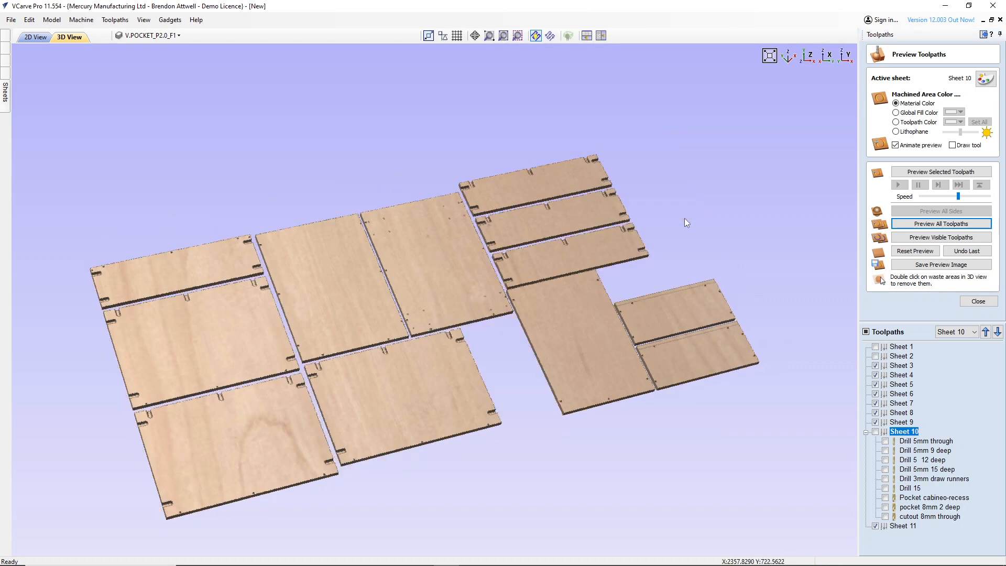
# - Examine the drilled holes, connector pockets and grooves on the cut parts in the Sheet 10 preview, and close the preview
pyautogui.scroll(5, 437, 370)
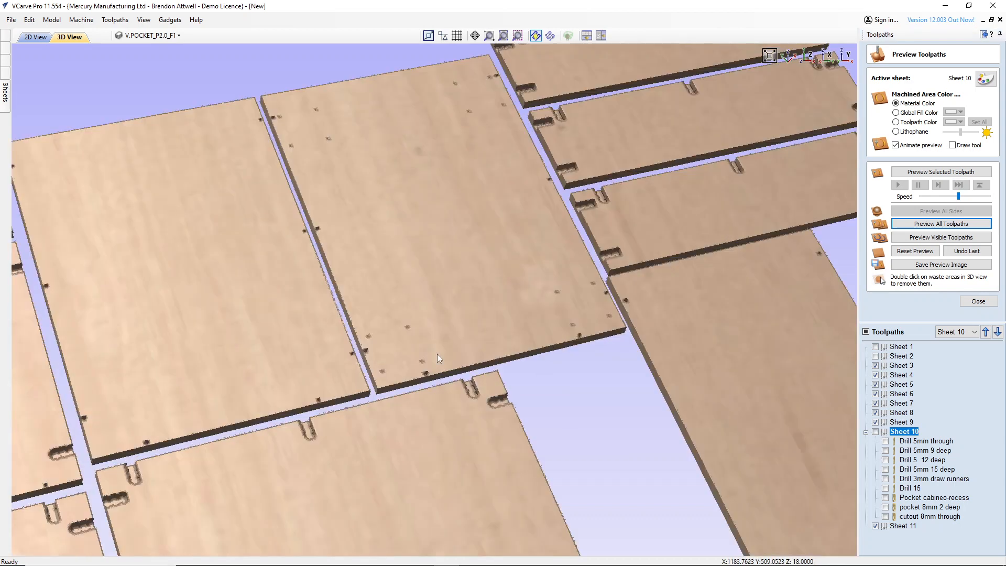
pyautogui.scroll(-5, 437, 354)
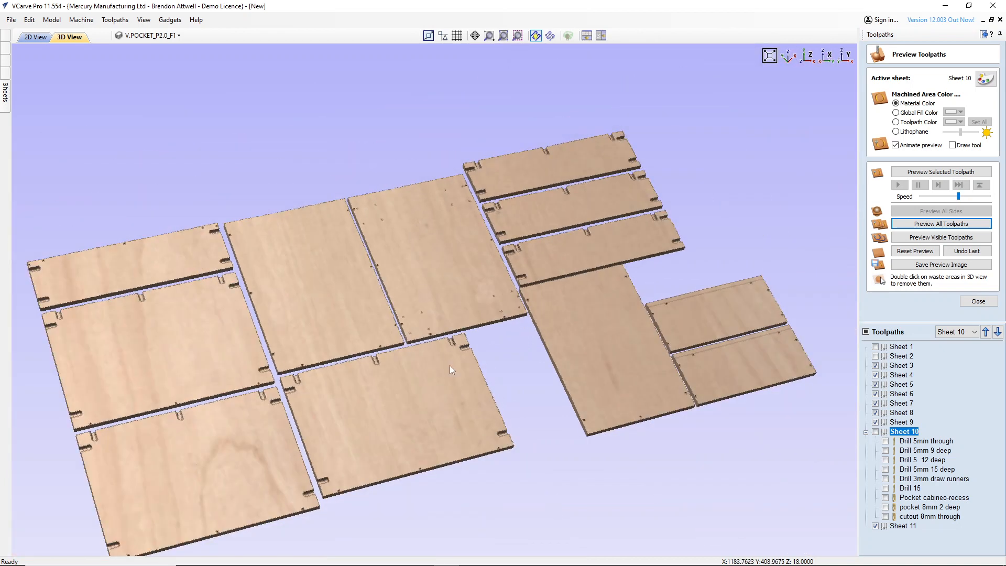
pyautogui.scroll(5, 379, 364)
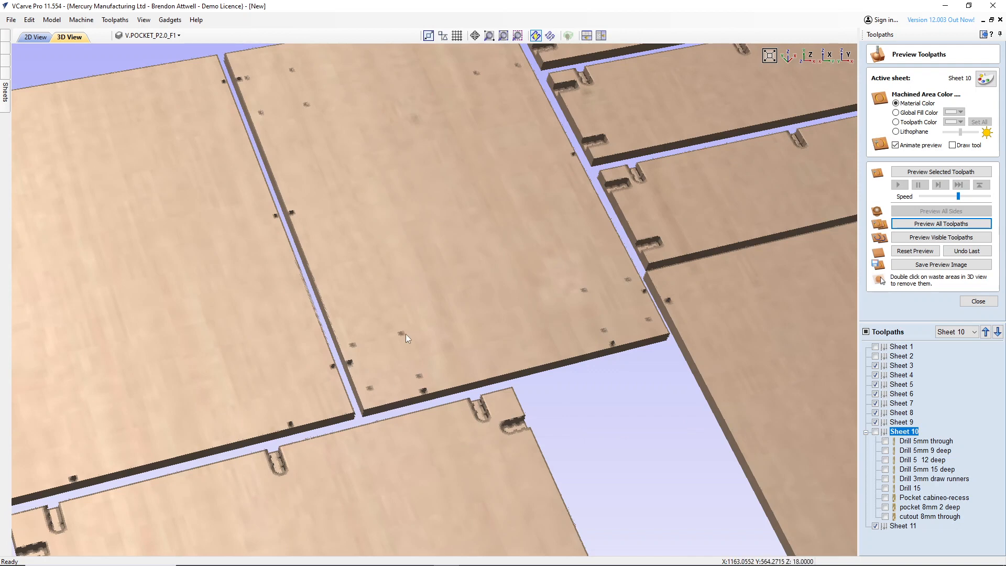
pyautogui.scroll(-5, 552, 290)
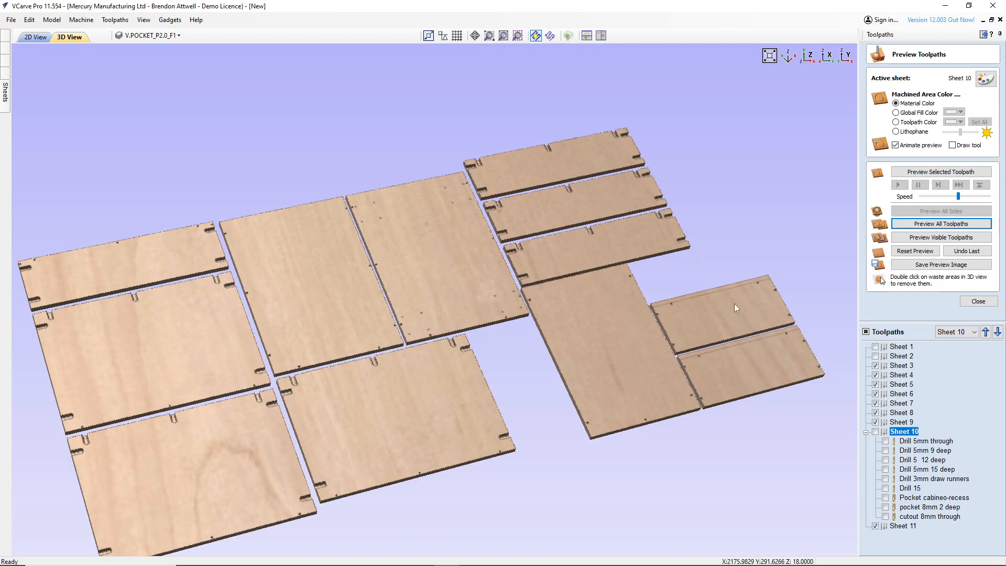
pyautogui.scroll(4, 704, 305)
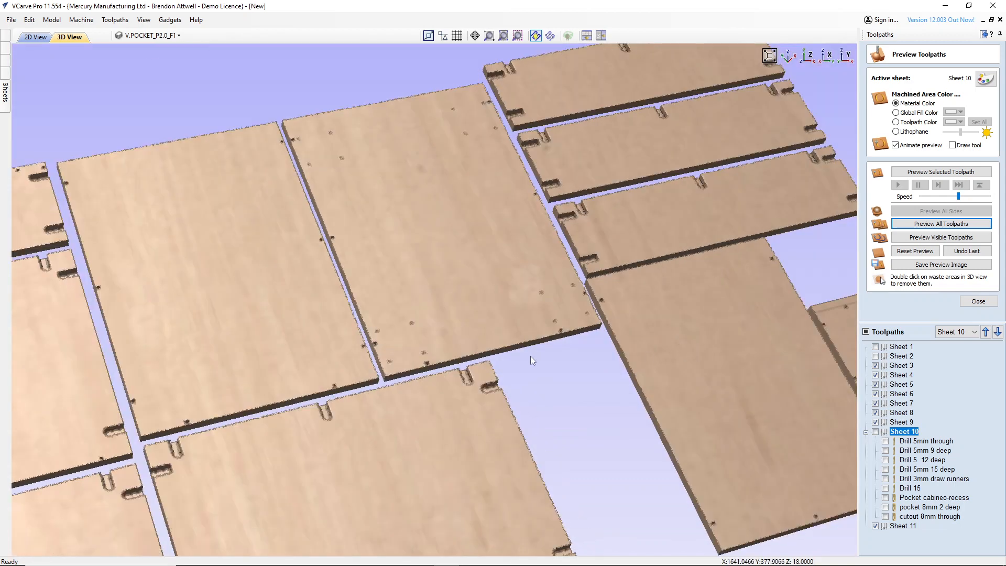
pyautogui.scroll(-3, 531, 360)
pyautogui.scroll(4, 630, 329)
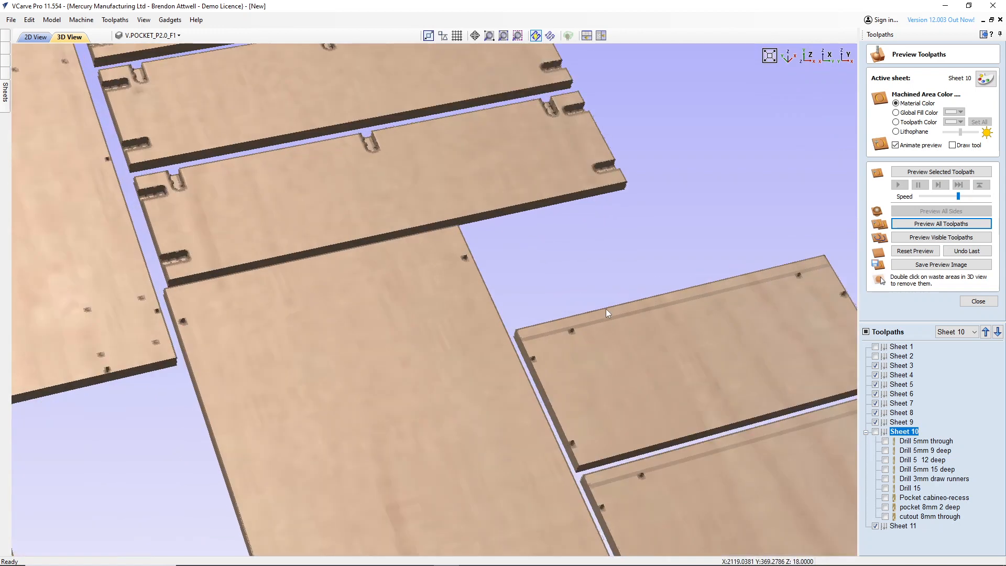
pyautogui.scroll(-5, 615, 341)
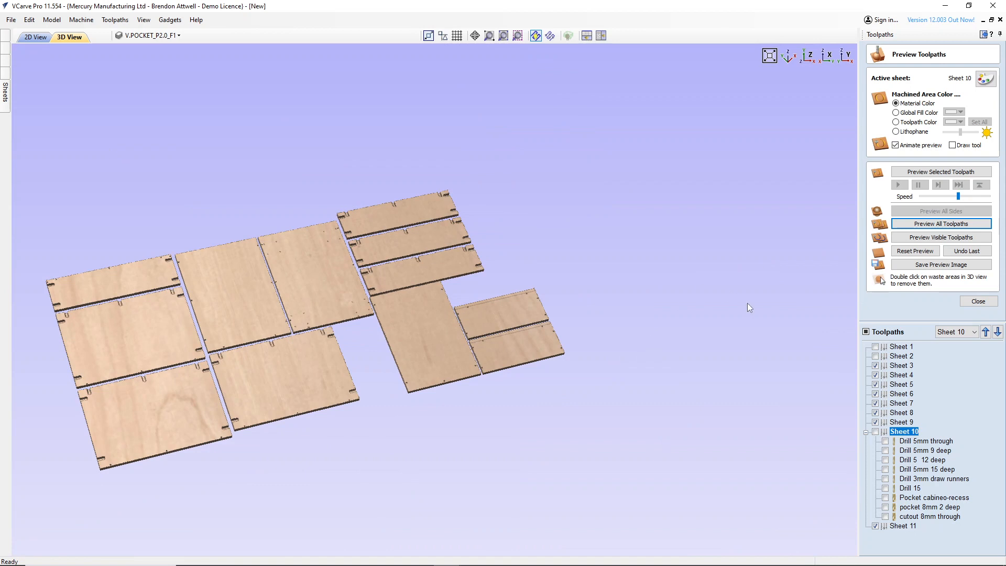
pyautogui.click(978, 302)
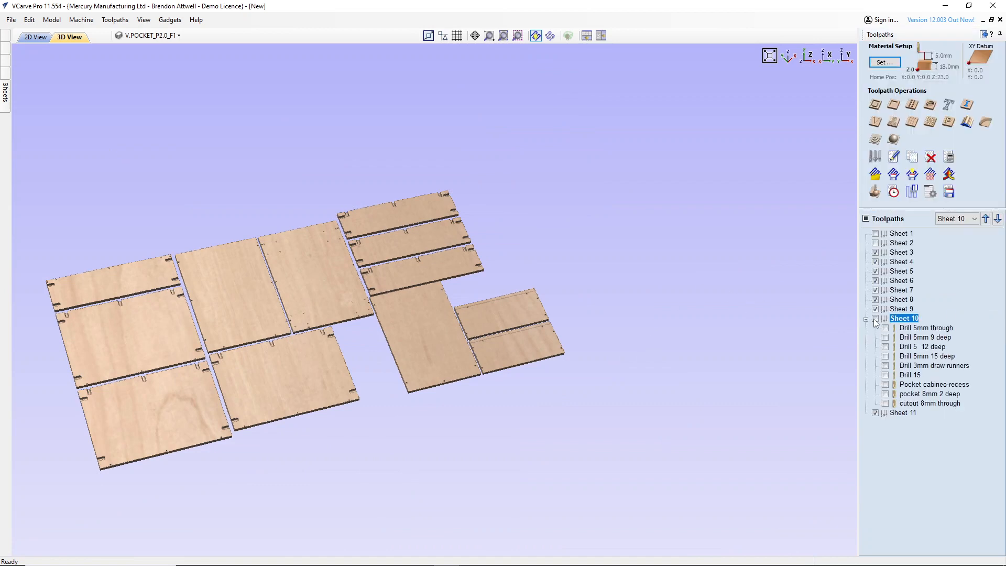
# - Make only Sheet 10's toolpaths visible and save them to one file named Sheet 10_New.nc in the GCODE folder
pyautogui.click(875, 318)
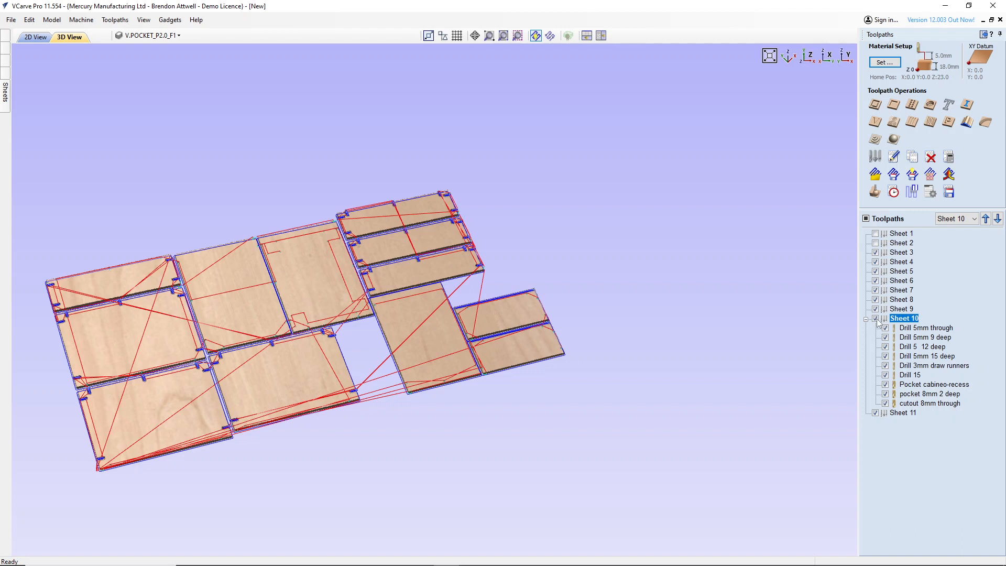
pyautogui.click(866, 219)
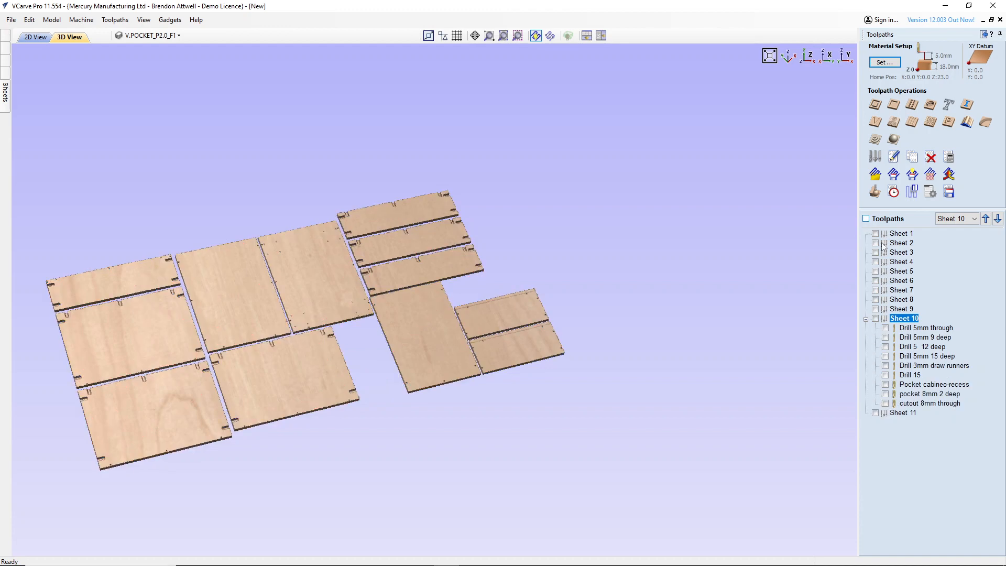
pyautogui.click(875, 319)
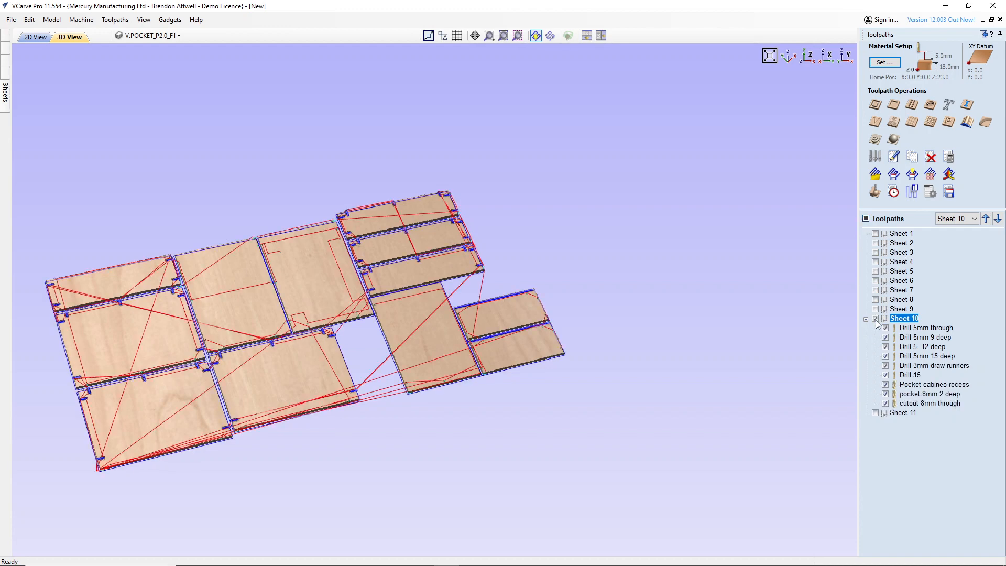
pyautogui.click(949, 192)
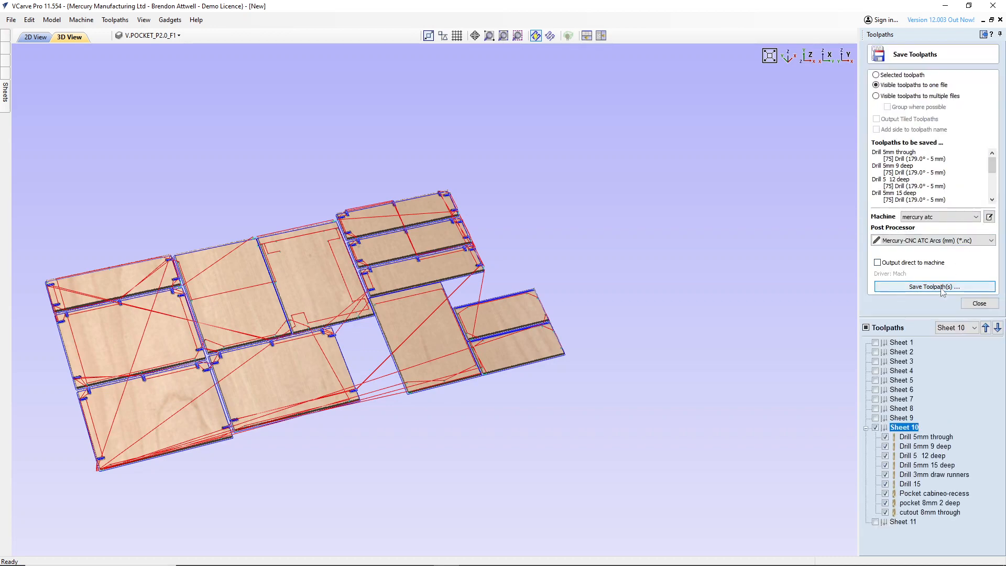
pyautogui.click(942, 289)
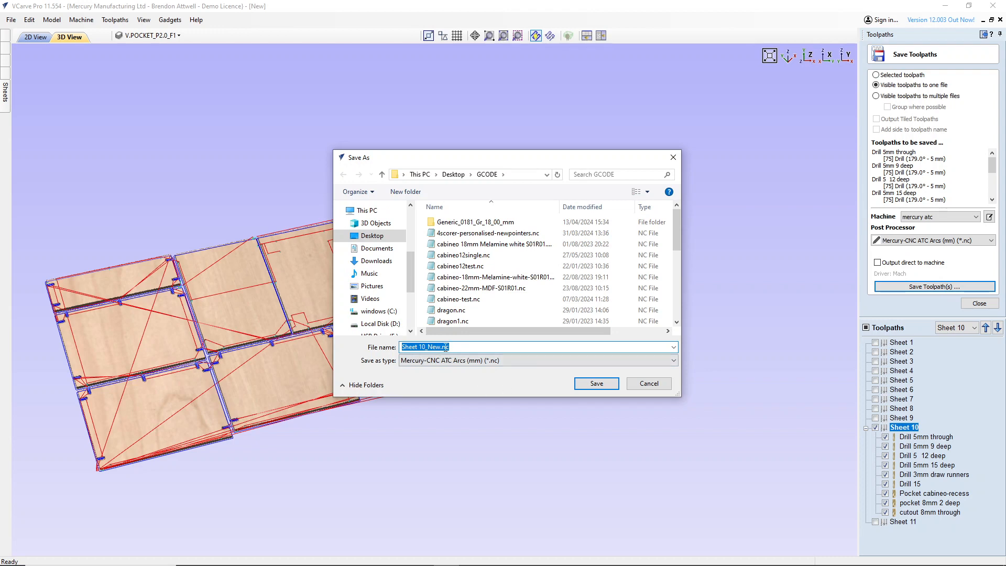
pyautogui.click(597, 384)
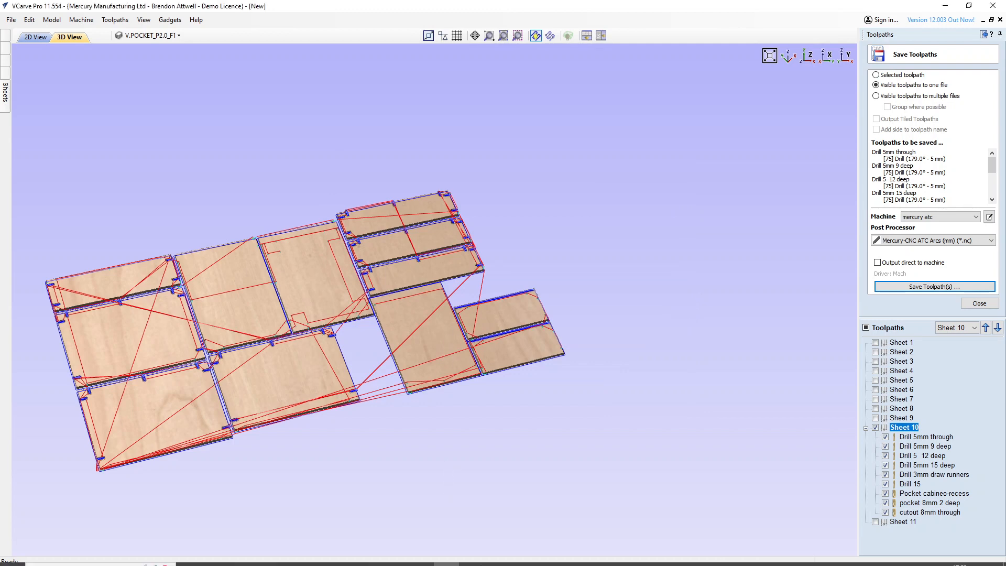
# - Switch to UCCNC, load Sheet 10_New.nc from the GCODE folder and display its toolpaths in isometric view
pyautogui.moveTo(445, 563)
pyautogui.click(373, 556)
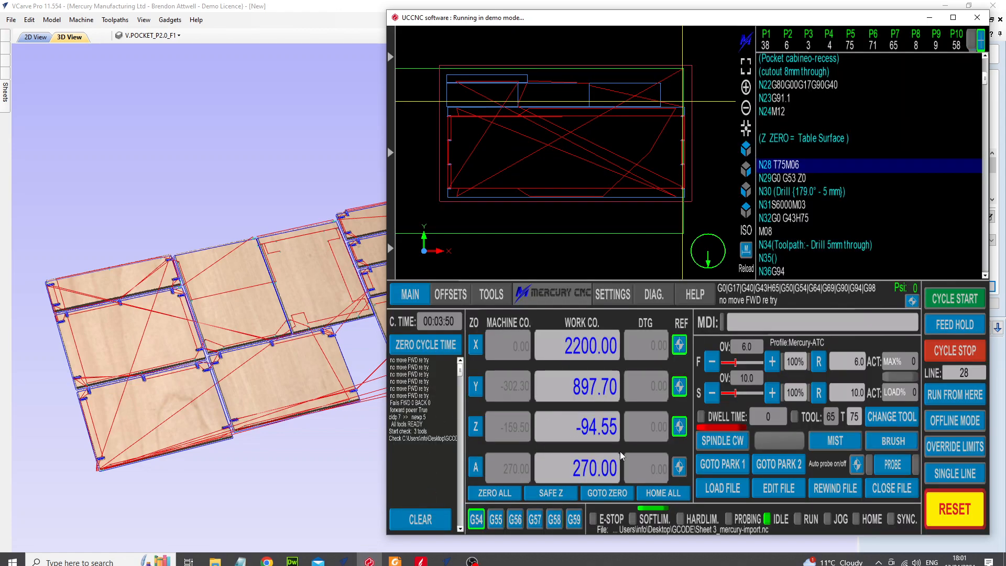
pyautogui.click(730, 491)
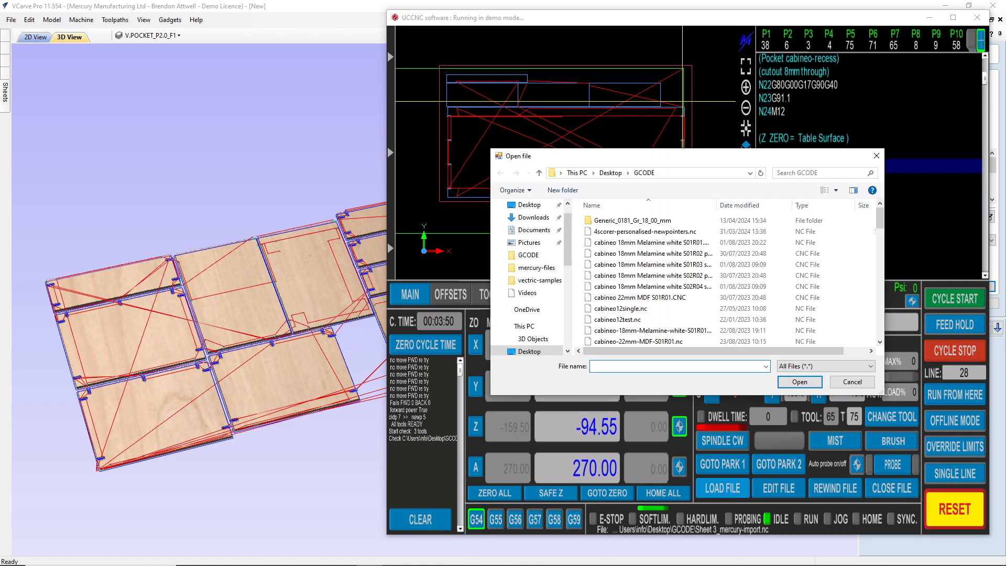
pyautogui.write('sh')
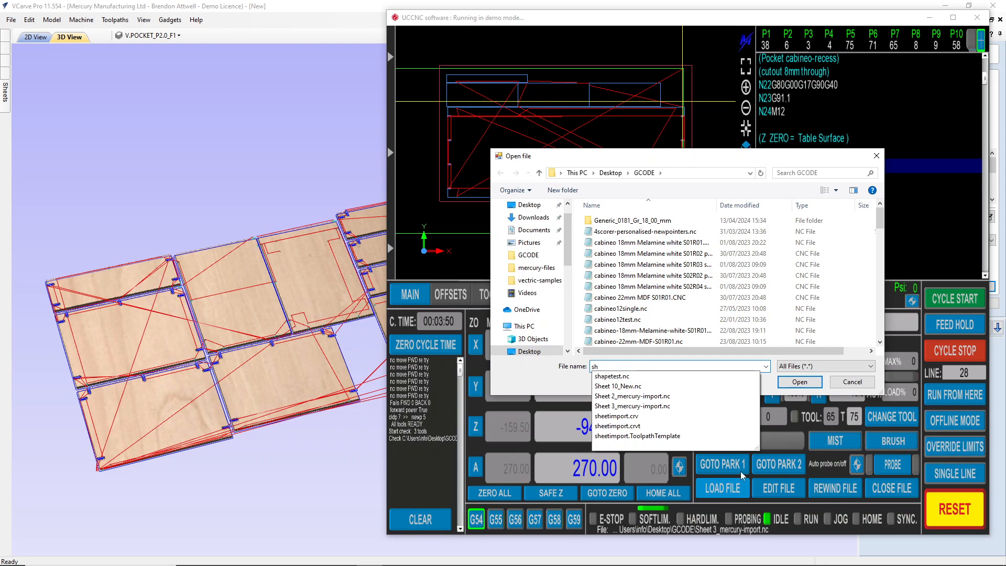
pyautogui.click(625, 387)
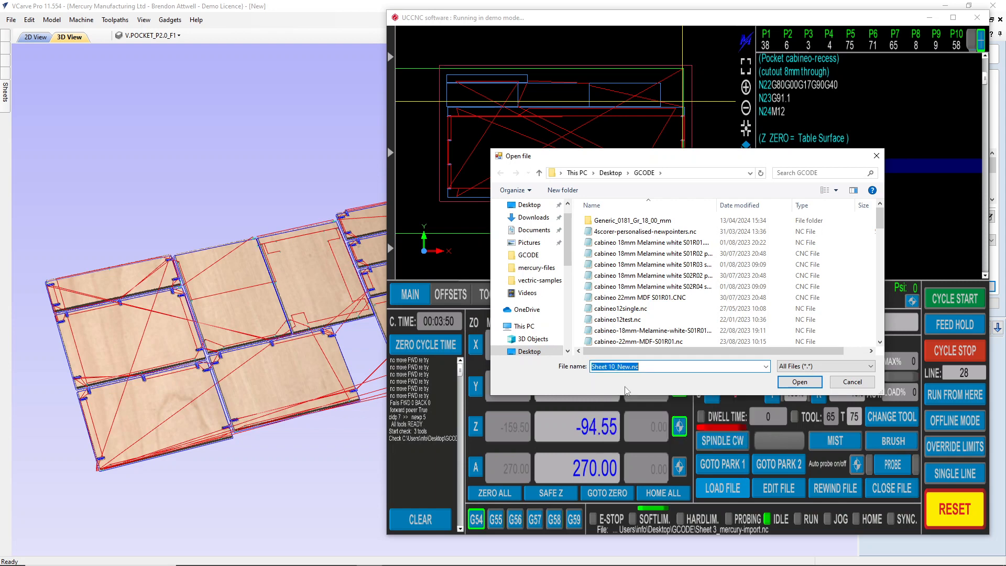
pyautogui.click(799, 382)
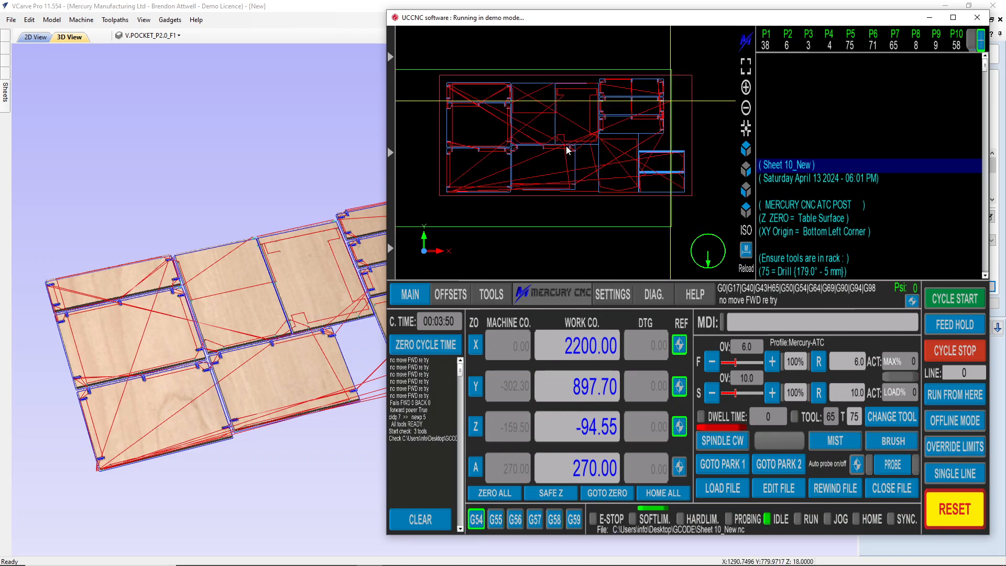
pyautogui.click(745, 230)
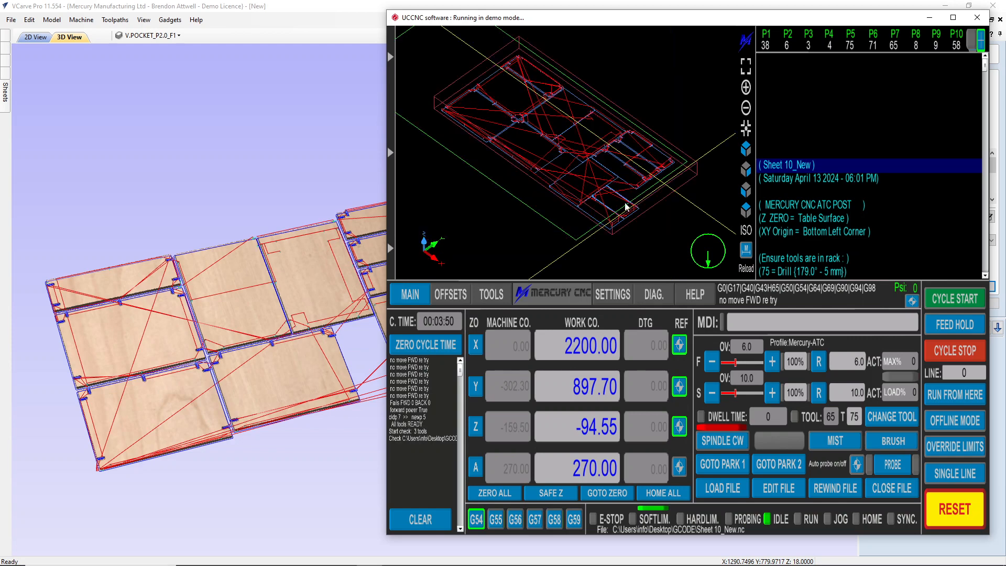
pyautogui.moveTo(463, 561)
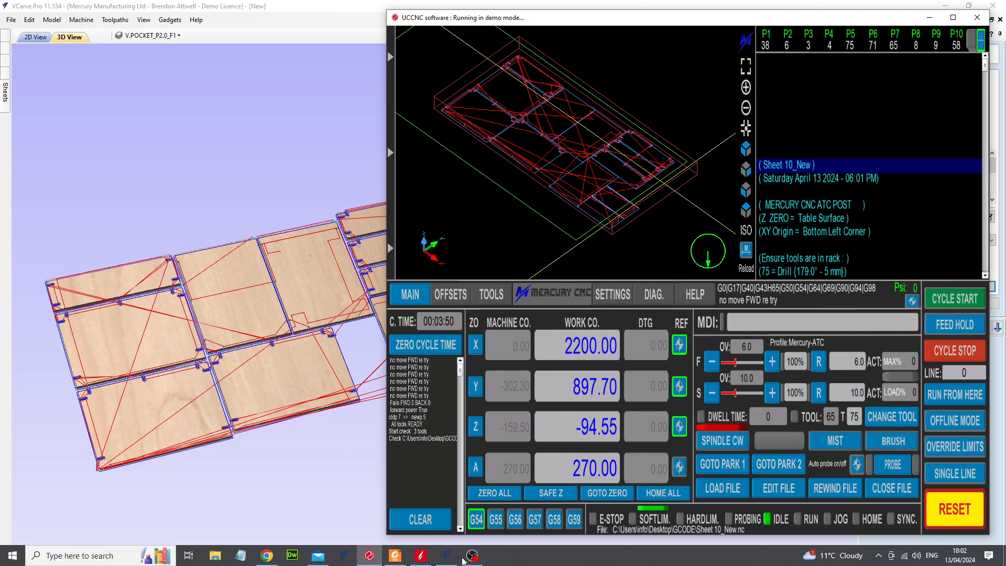